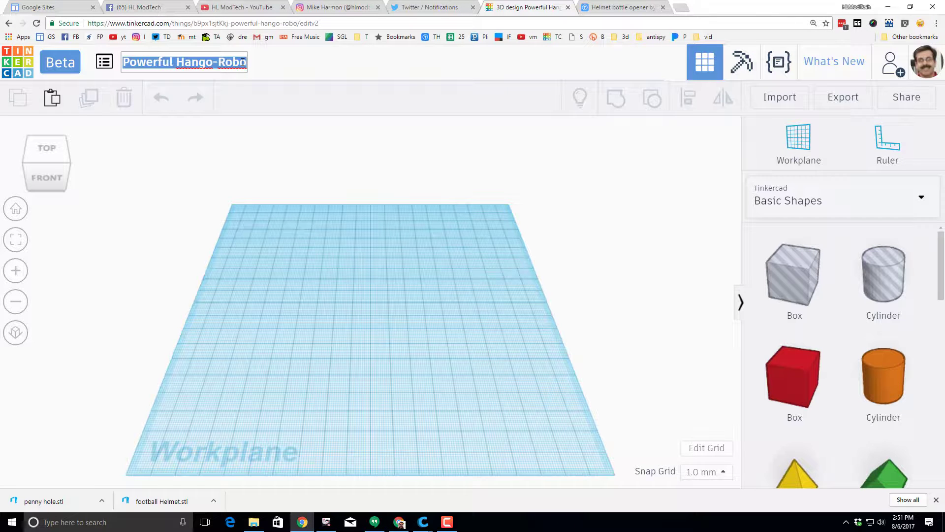
Step: Rename the empty Tinkercad design to 'helmet penny opener'
type("helmet pe")
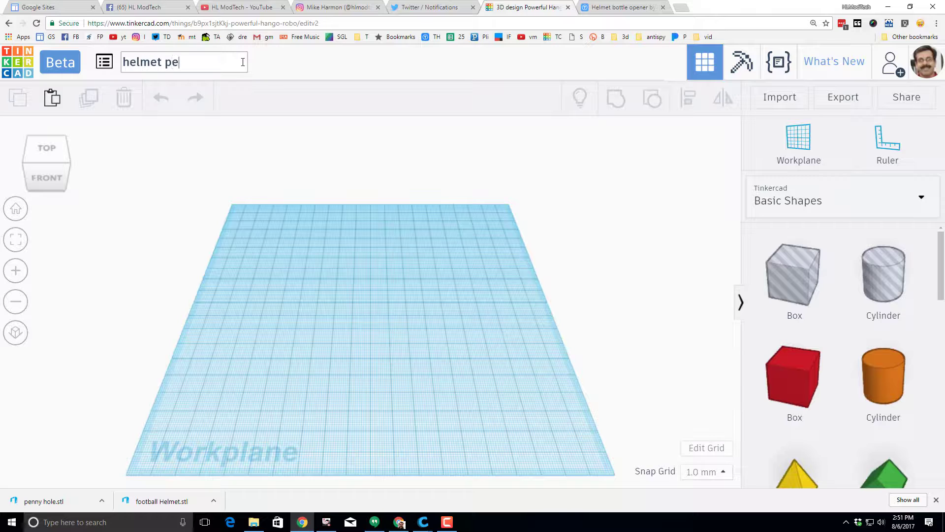
type("nny opener")
key("Return")
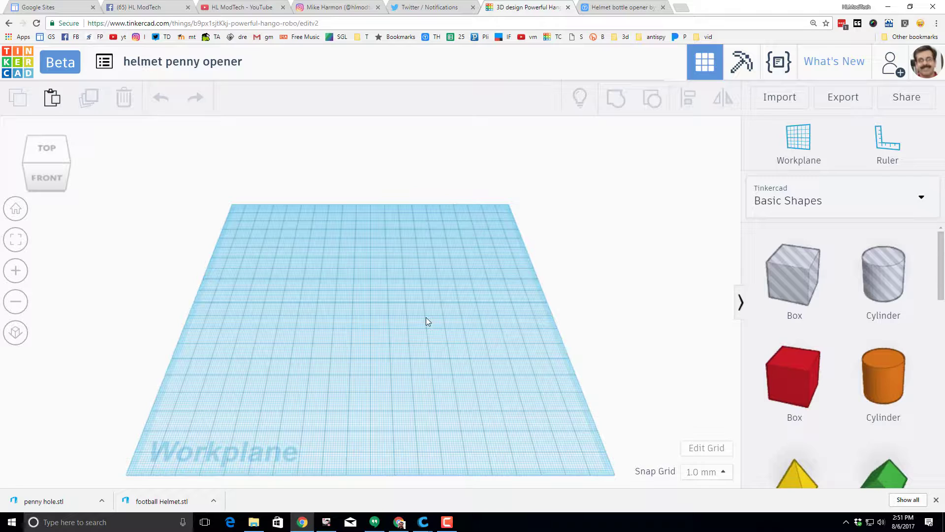
Step: On the Thingiverse page, save hole_for_opener.stl into the helmet opener folder
left_click(610, 7)
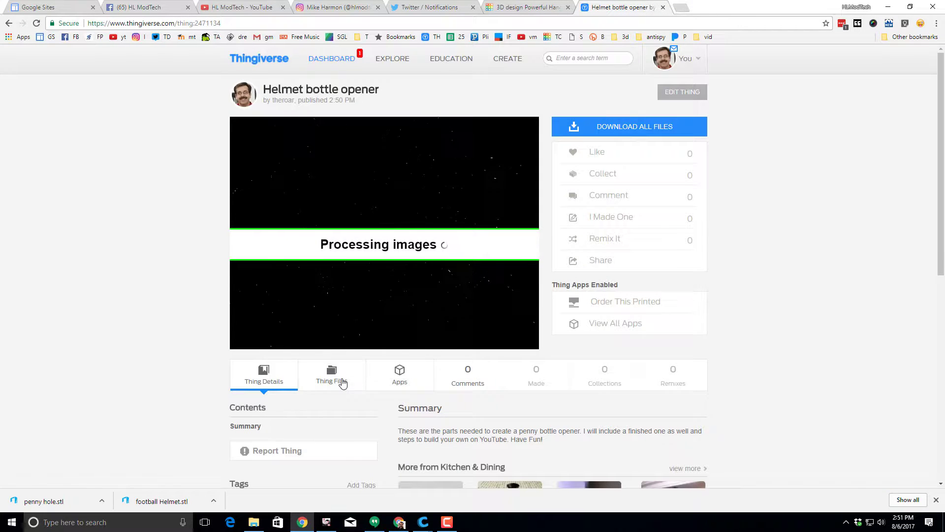
left_click(340, 379)
scroll(331, 388, "down", 3)
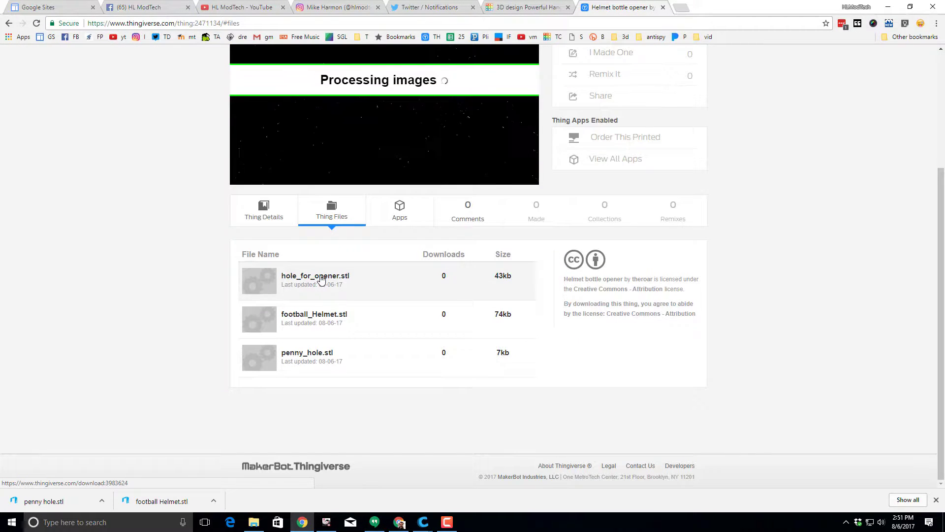
left_click(321, 279)
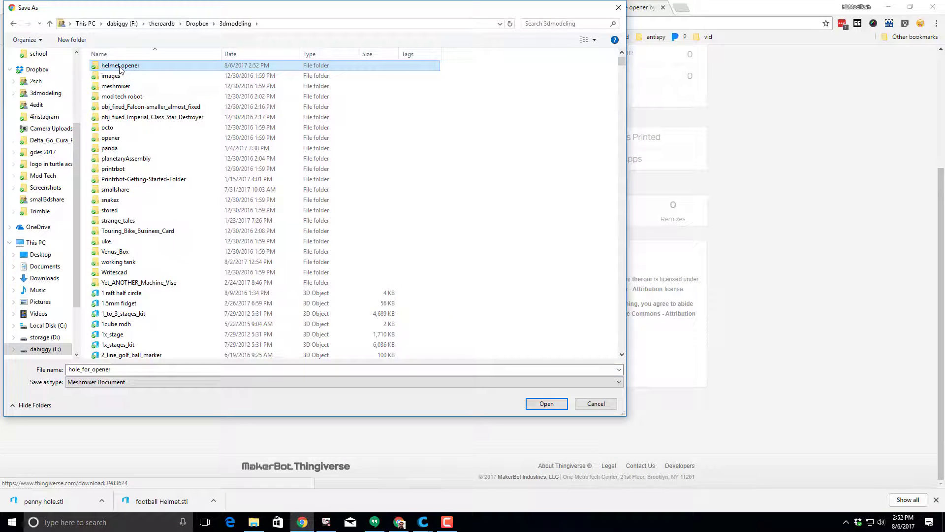
double_click(121, 70)
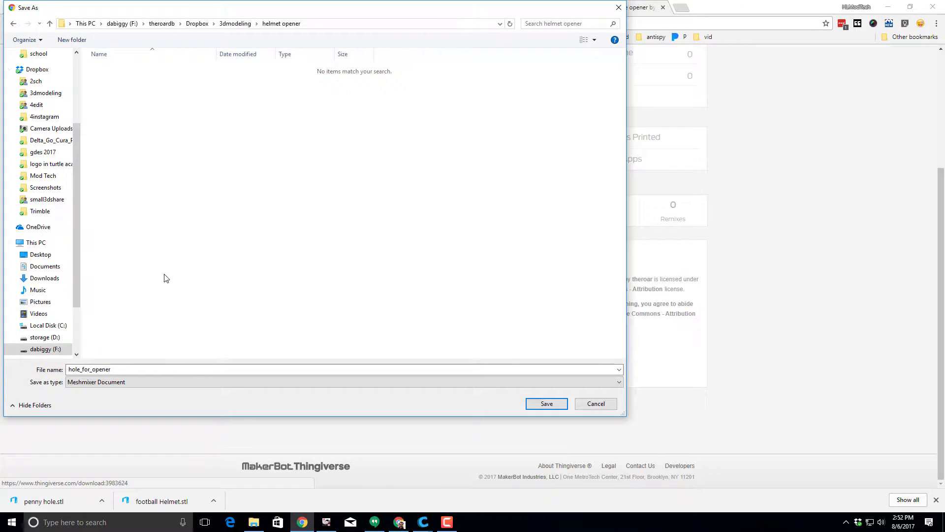
left_click(546, 403)
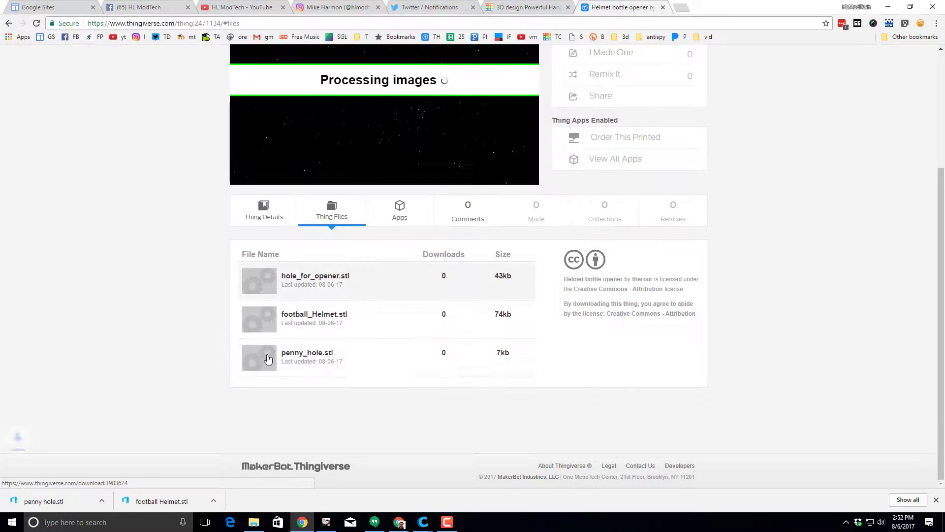
Step: Save football_Helmet.stl into the same folder and start downloading penny_hole.stl
left_click(307, 317)
left_click(556, 404)
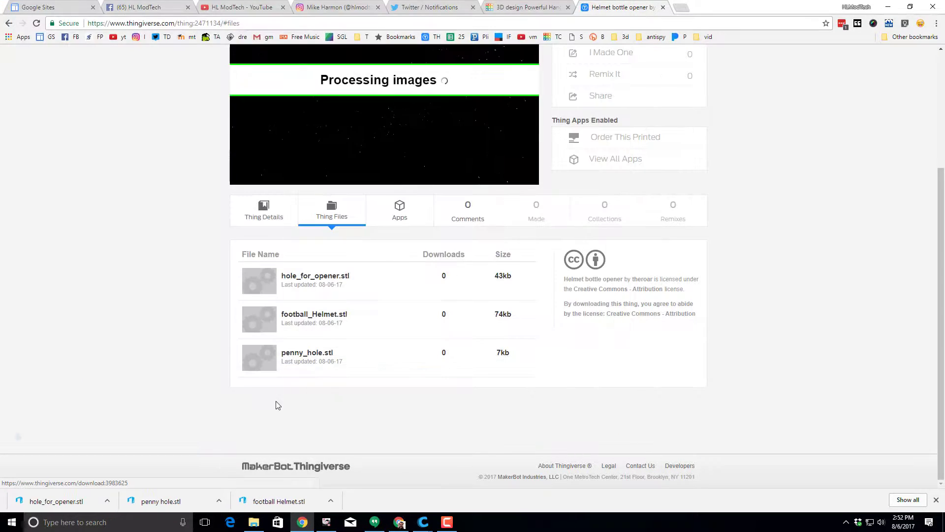
left_click(302, 360)
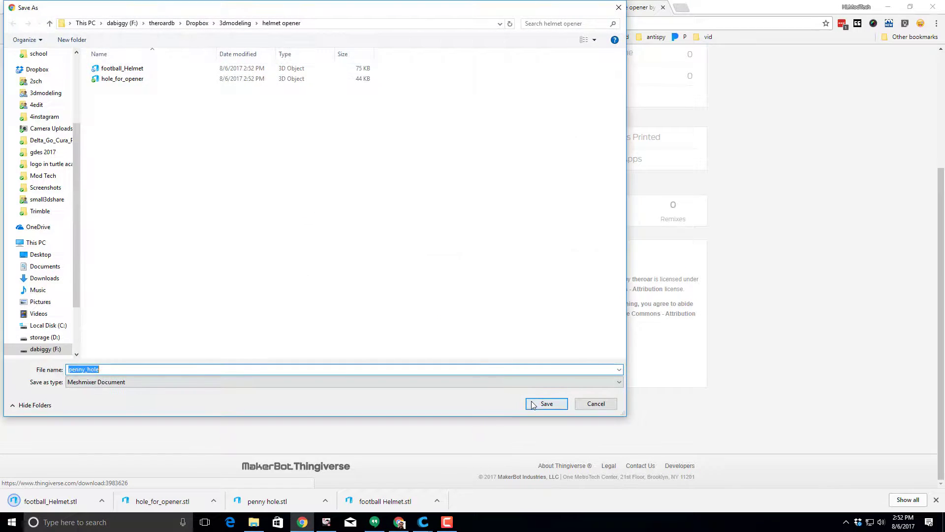
Step: Save penny_hole.stl, then import football_Helmet into the Tinkercad design
left_click(544, 404)
left_click(523, 7)
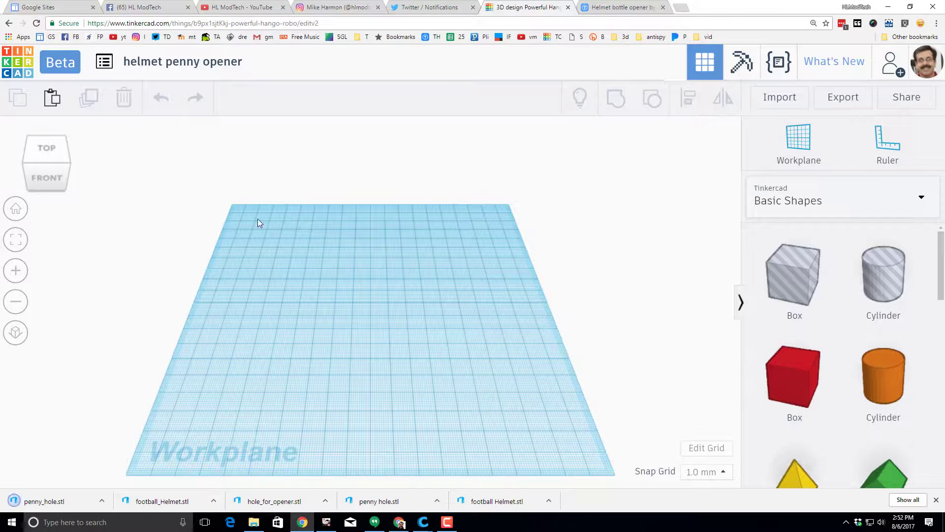
left_click(769, 99)
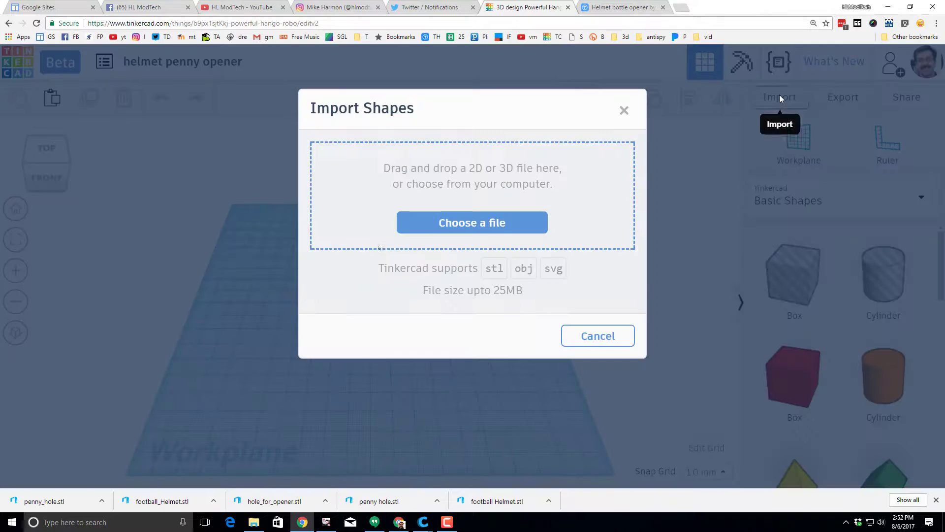
left_click(422, 228)
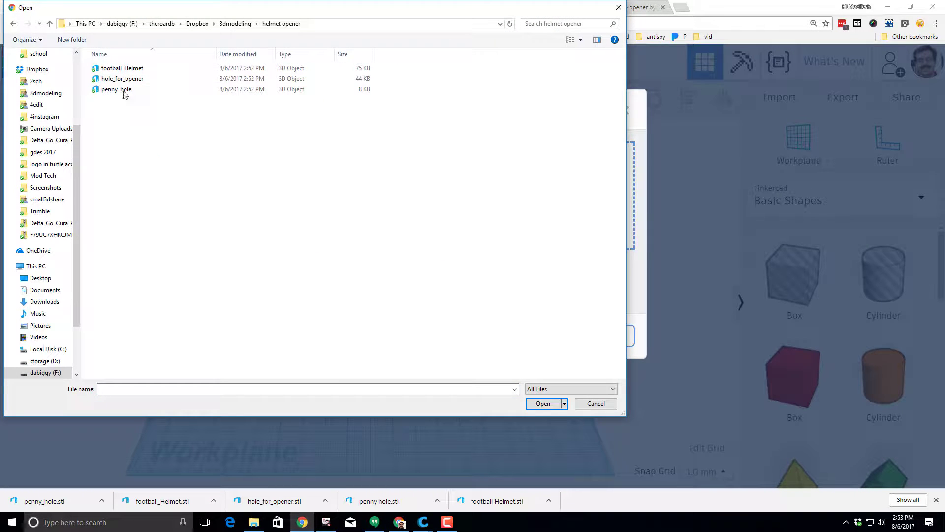
double_click(124, 69)
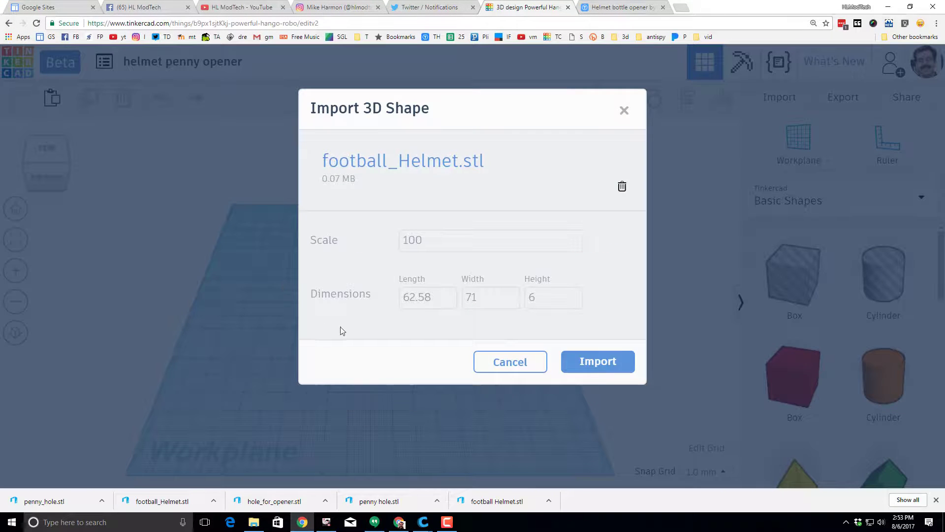
left_click(587, 367)
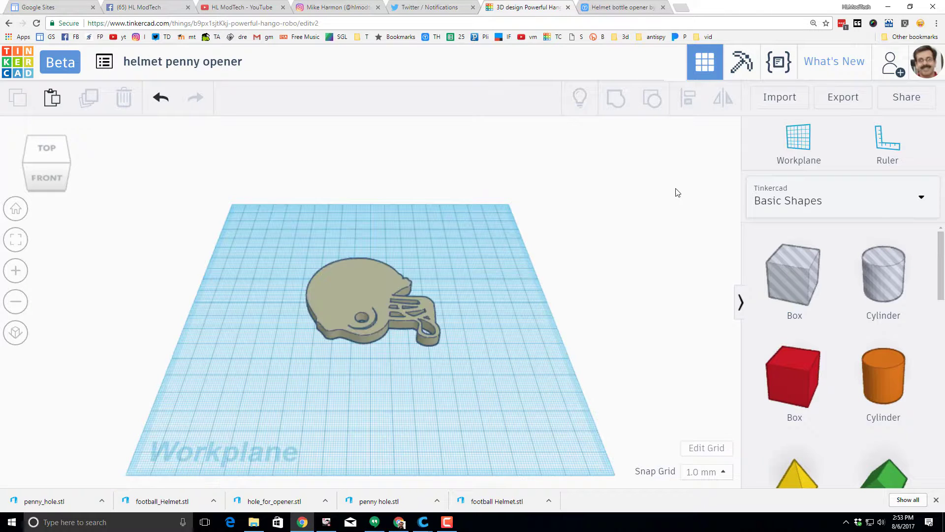
Step: Import hole_for_opener onto the helmet
left_click(778, 99)
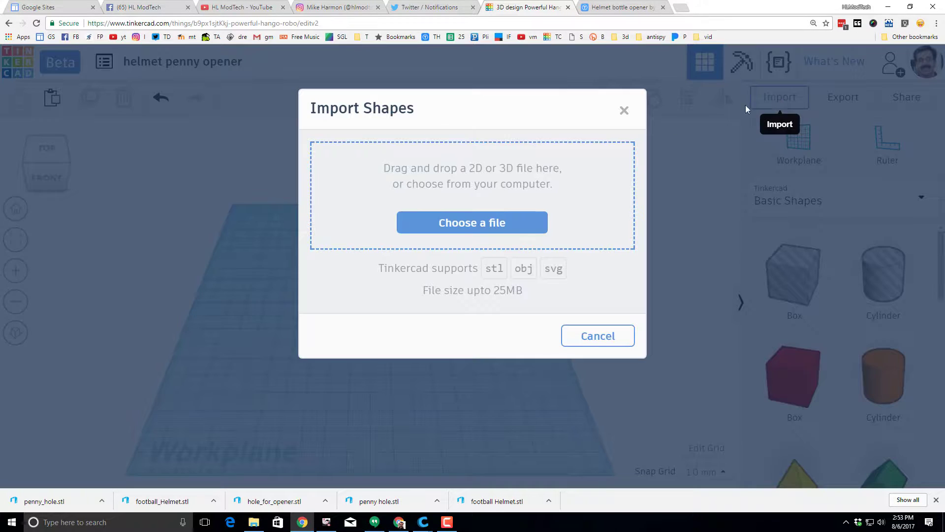
left_click(491, 223)
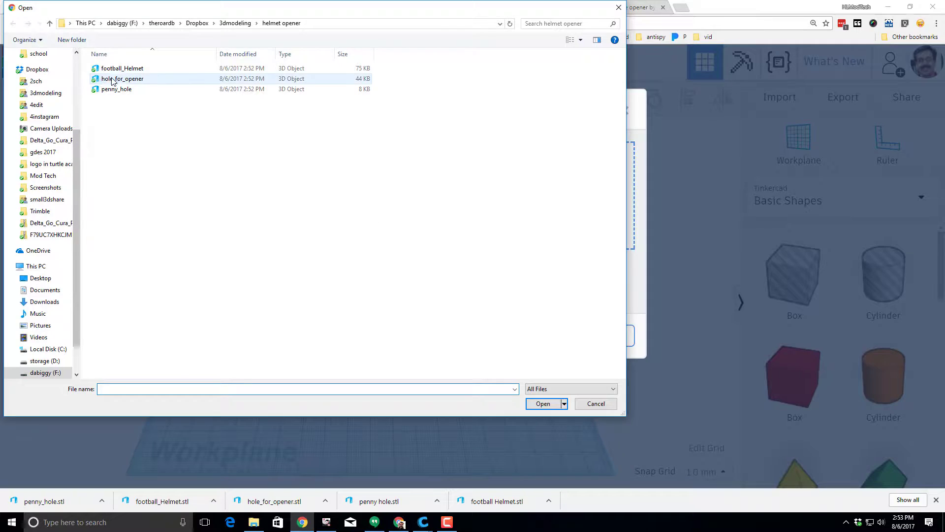
double_click(113, 78)
left_click(574, 367)
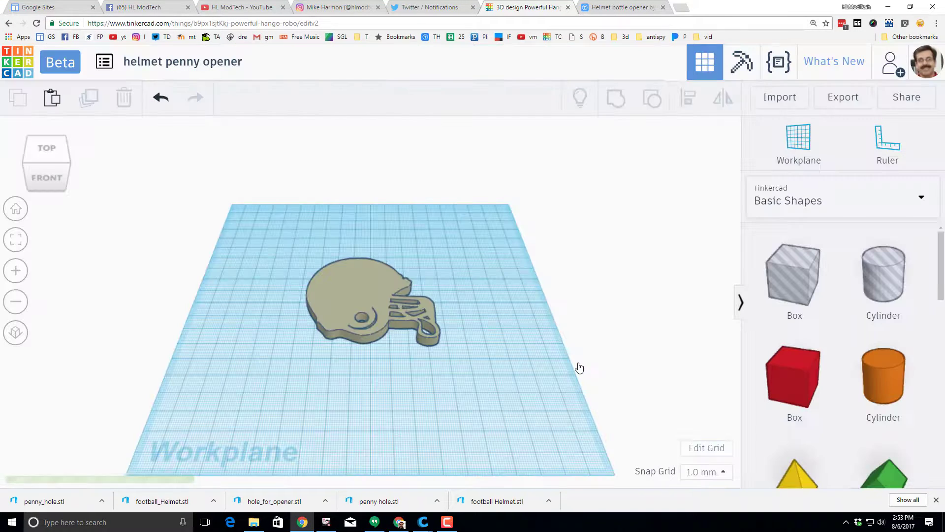
Step: Import penny_hole into the design
left_click(779, 97)
left_click(470, 228)
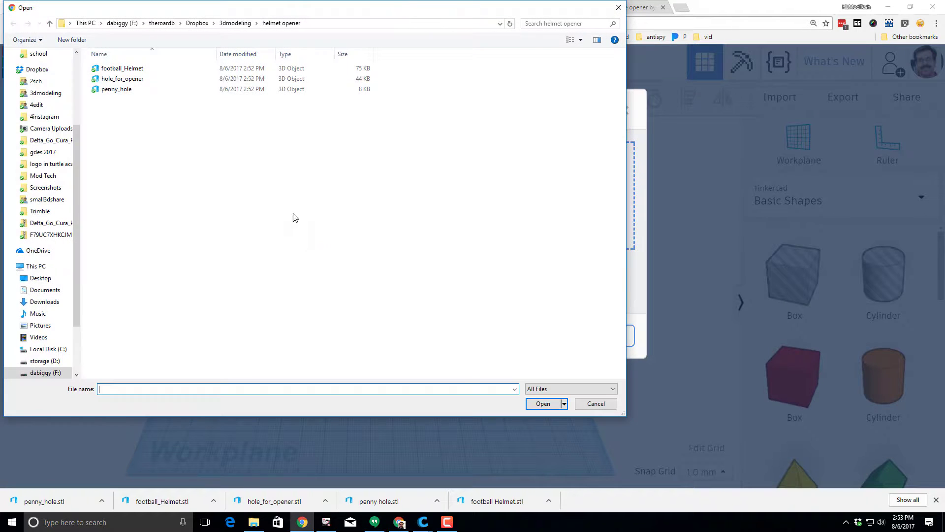
double_click(113, 91)
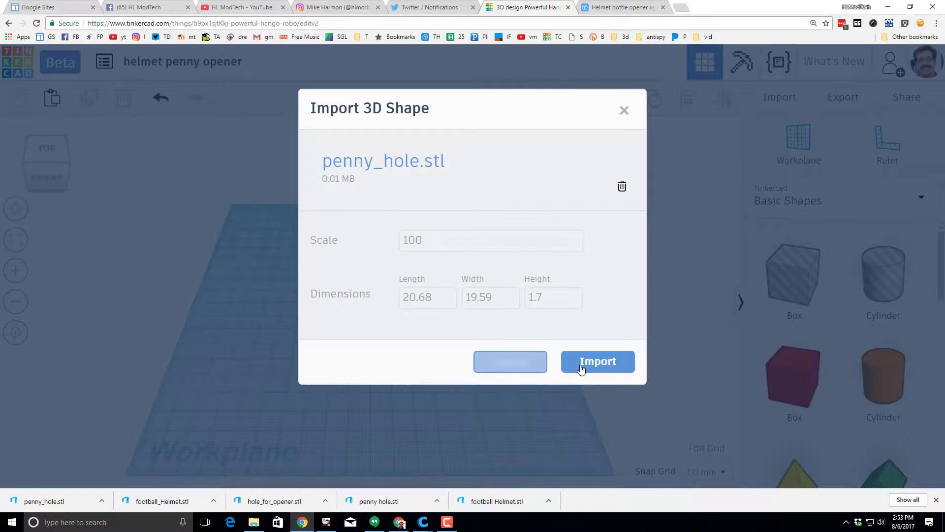
left_click(584, 370)
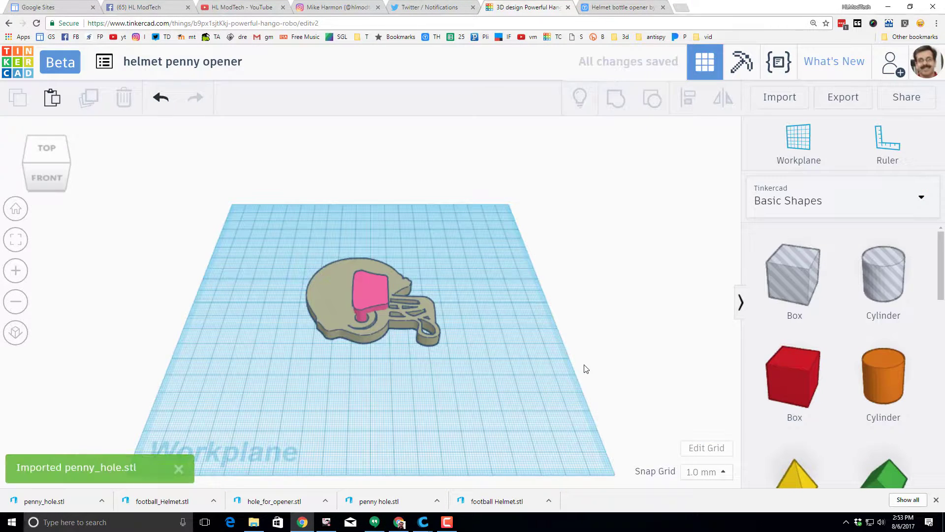
Step: Rotate the pink opener shape -90 degrees to stand it upright
left_click(376, 289)
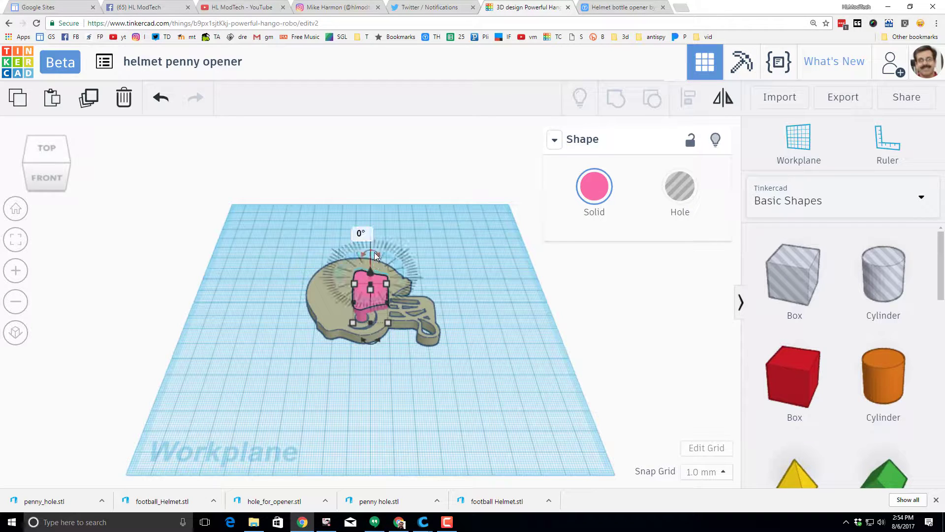
mouse_move(372, 255)
left_click_drag(371, 255, 349, 279)
key("ctrl+z")
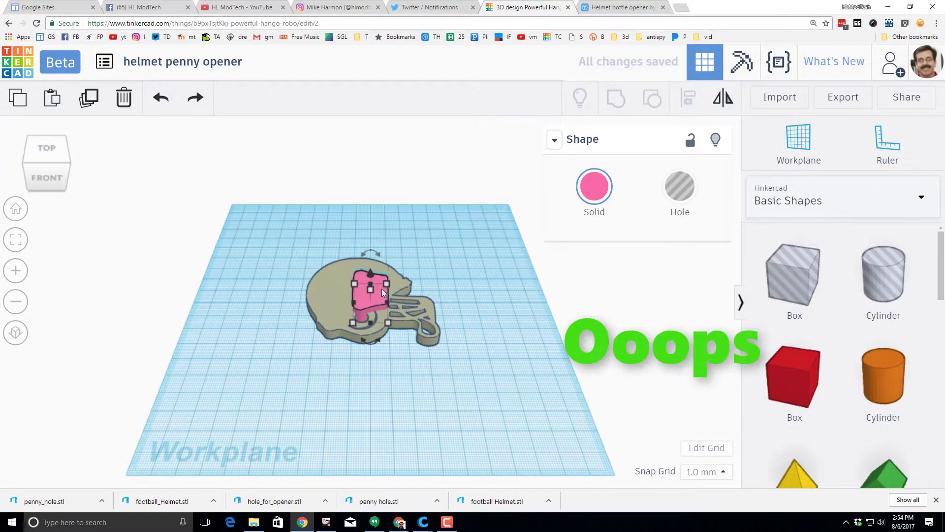
mouse_move(387, 343)
left_click_drag(387, 343, 371, 316)
Step: Make the pink shape a hole, reposition it, and add a cylinder over the helmet
left_click(679, 187)
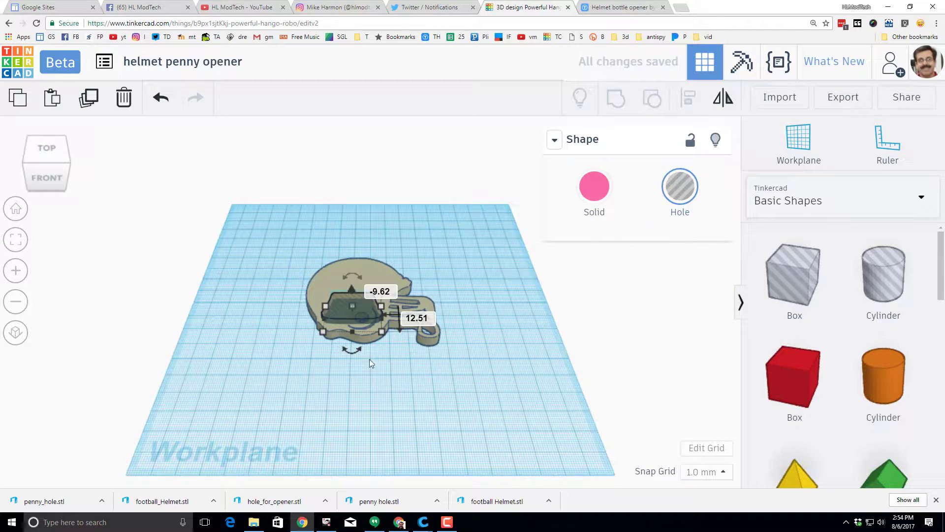
scroll(323, 340, "up", 4)
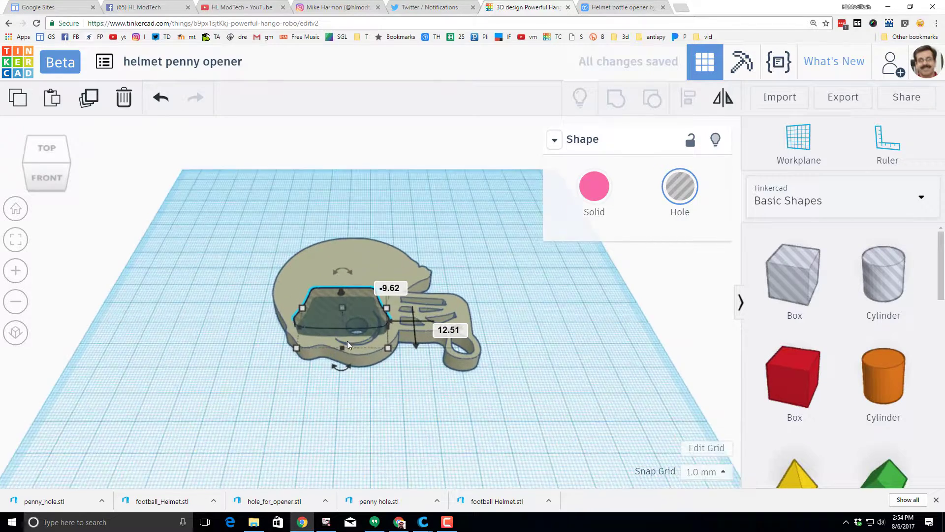
left_click_drag(362, 347, 361, 349)
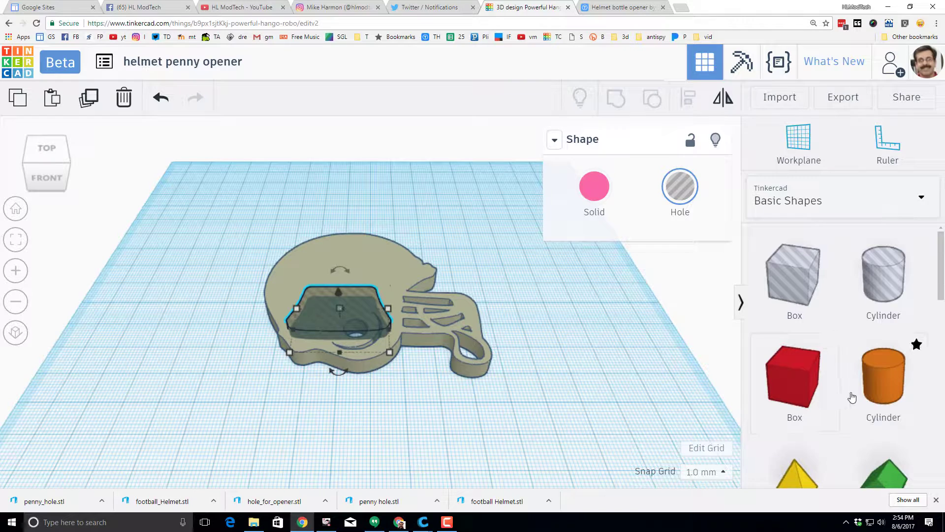
left_click_drag(882, 378, 354, 341)
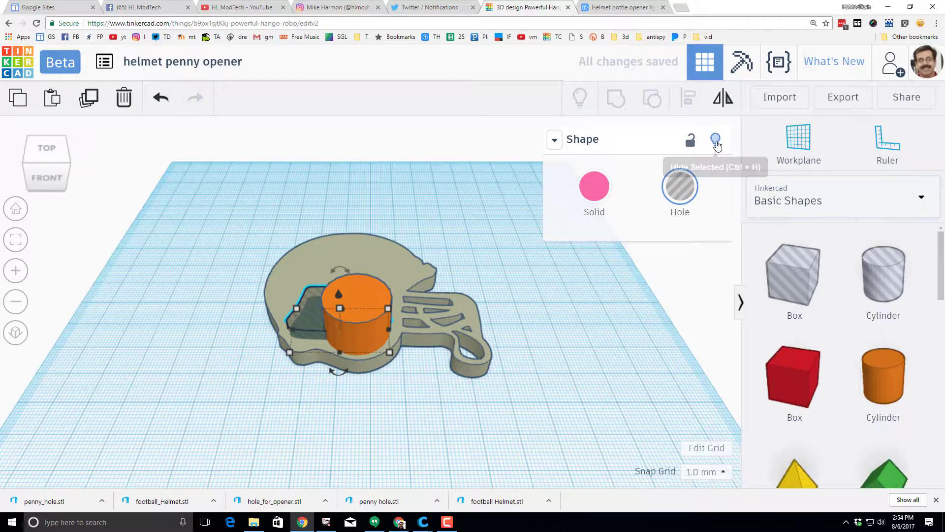
Step: Hide the opener hole and resize the orange cylinder to 25 mm across and 6 mm tall
left_click(715, 140)
left_click(358, 323)
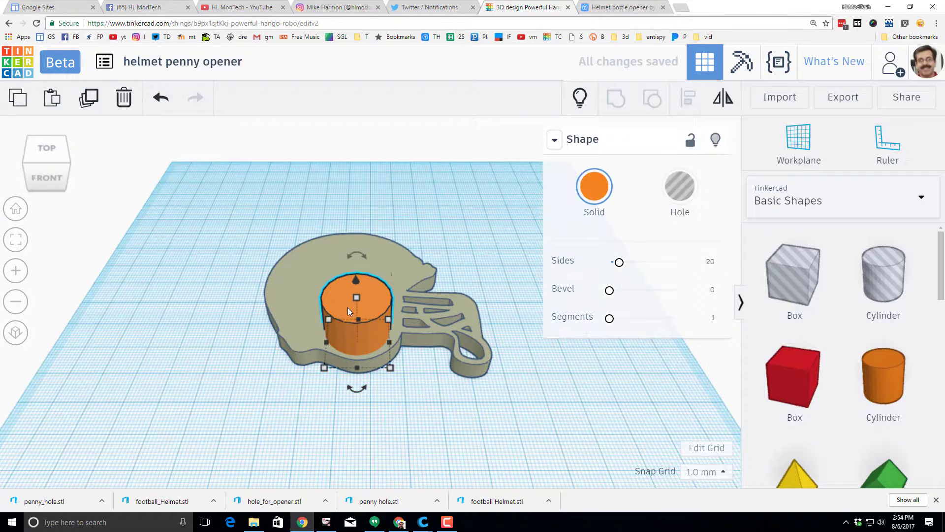
left_click_drag(327, 344, 358, 304)
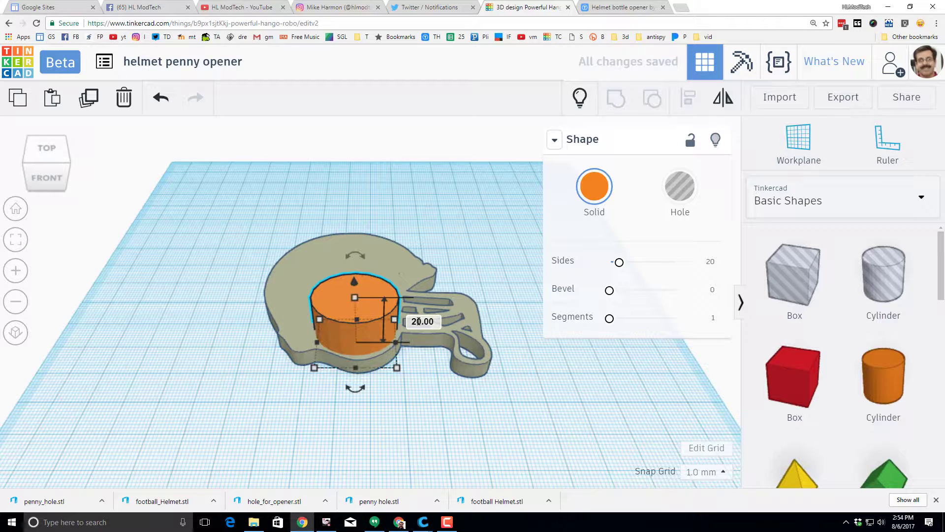
left_click(418, 318)
type("6")
key("Return")
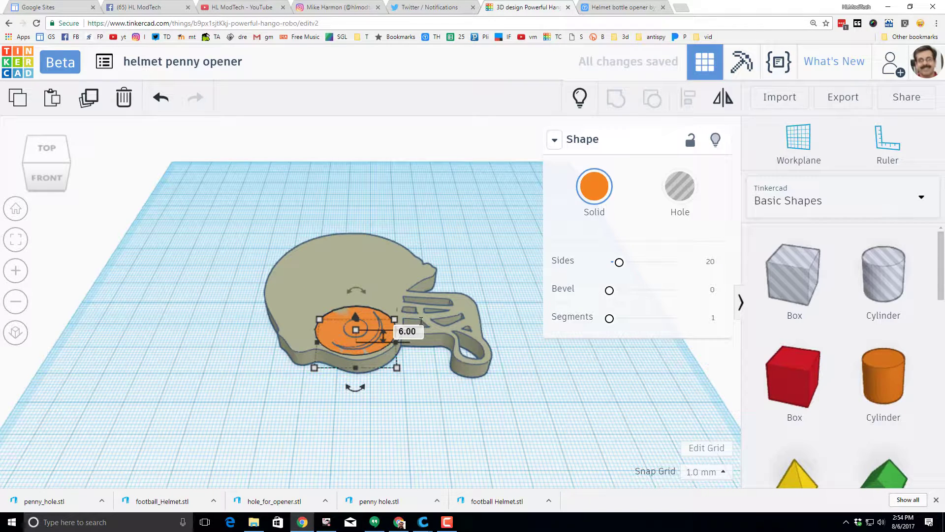
left_click_drag(202, 282, 435, 433)
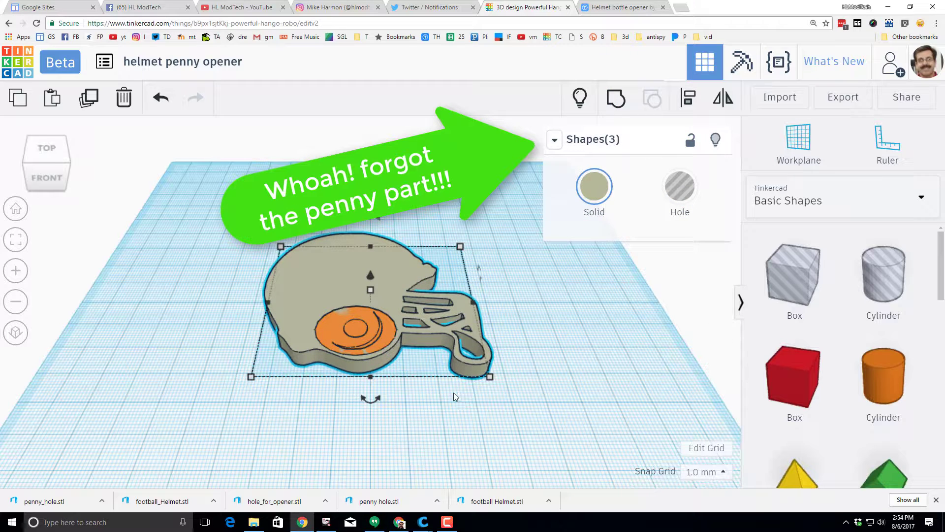
Step: Hide the helmet and move the dark blue shape off to the right of the workplane
left_click(545, 292)
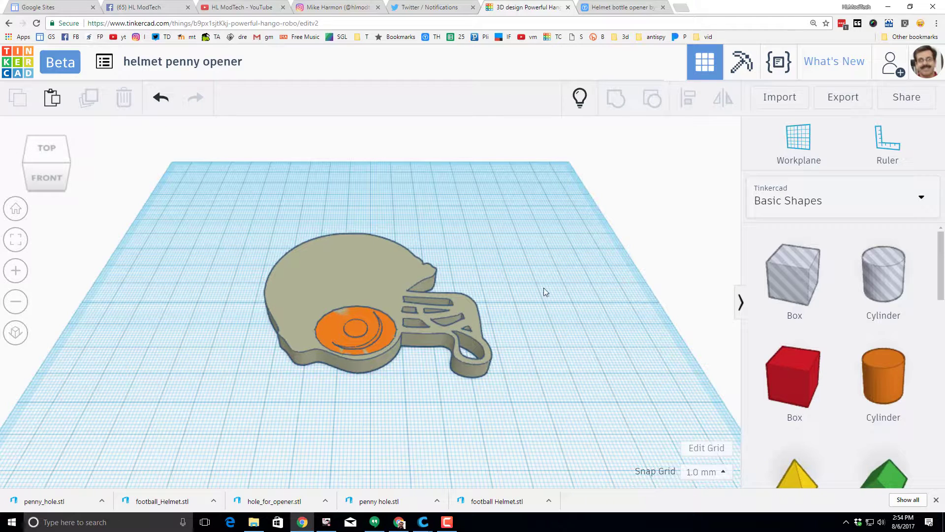
left_click(397, 285)
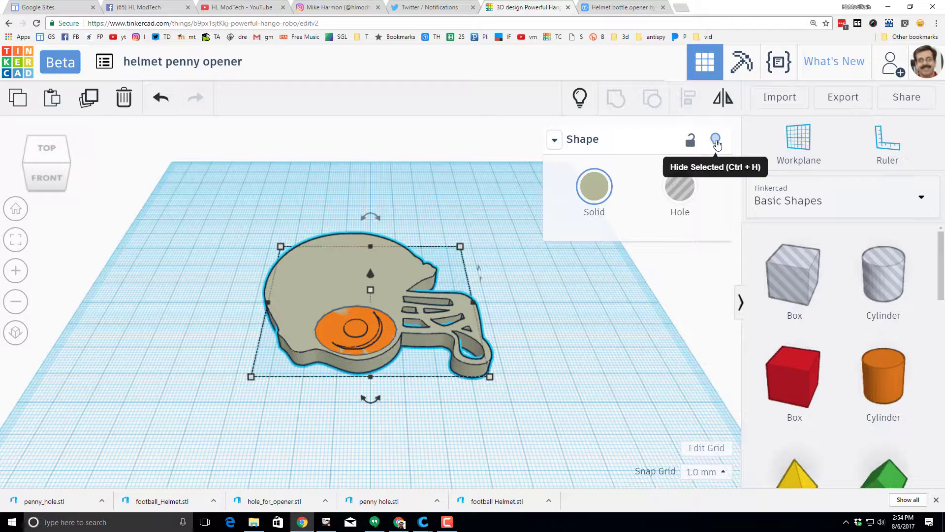
left_click(716, 142)
left_click(383, 289)
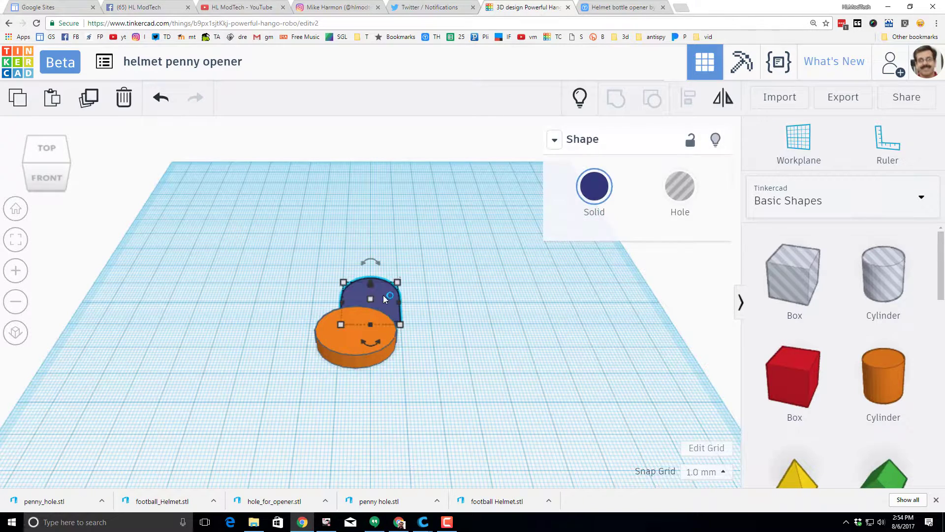
left_click_drag(386, 301, 562, 294)
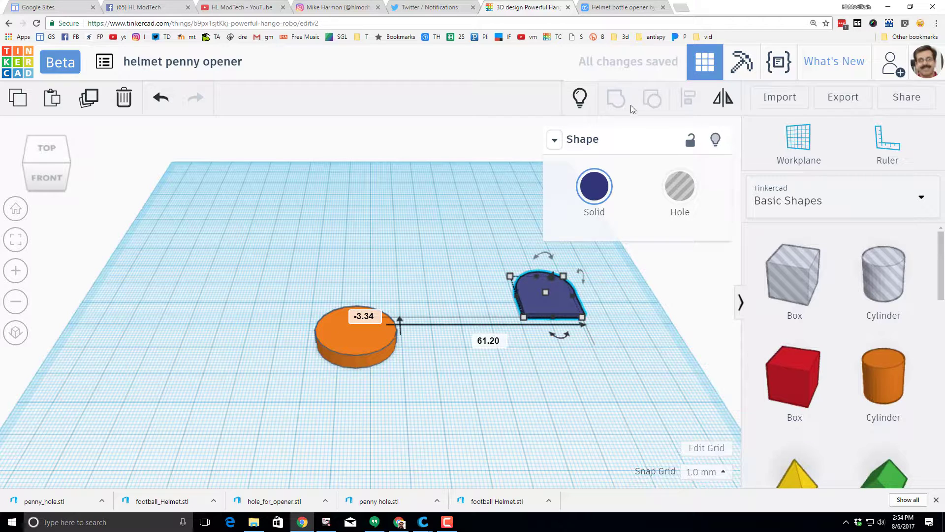
Step: Show all shapes again, then hide only the grey opener hole shape
left_click(581, 97)
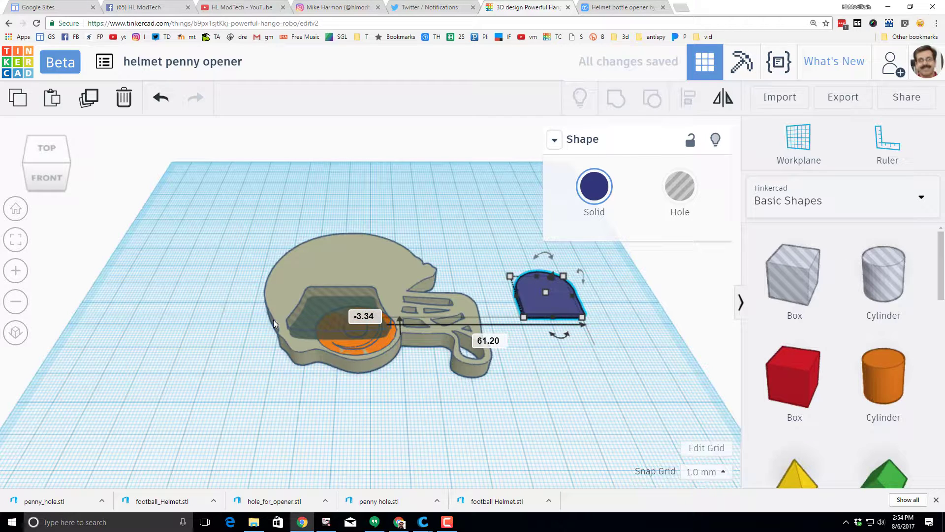
left_click(293, 321)
left_click(717, 140)
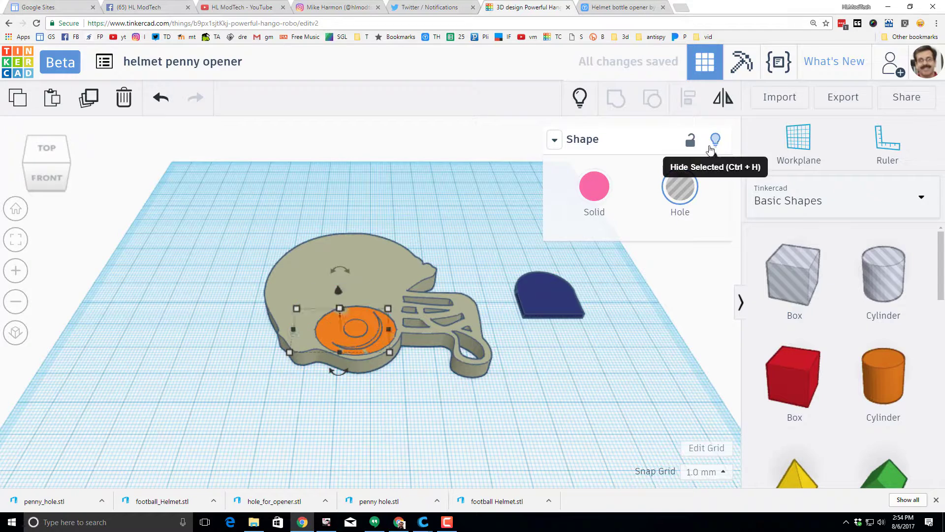
left_click_drag(238, 250, 438, 412)
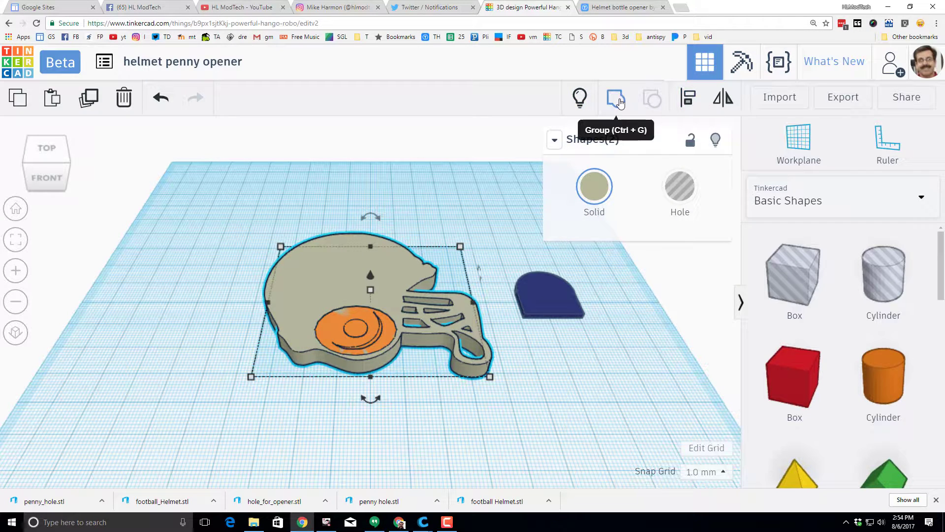
Step: Group the orange disc into the helmet and colour the helmet blue
left_click(616, 98)
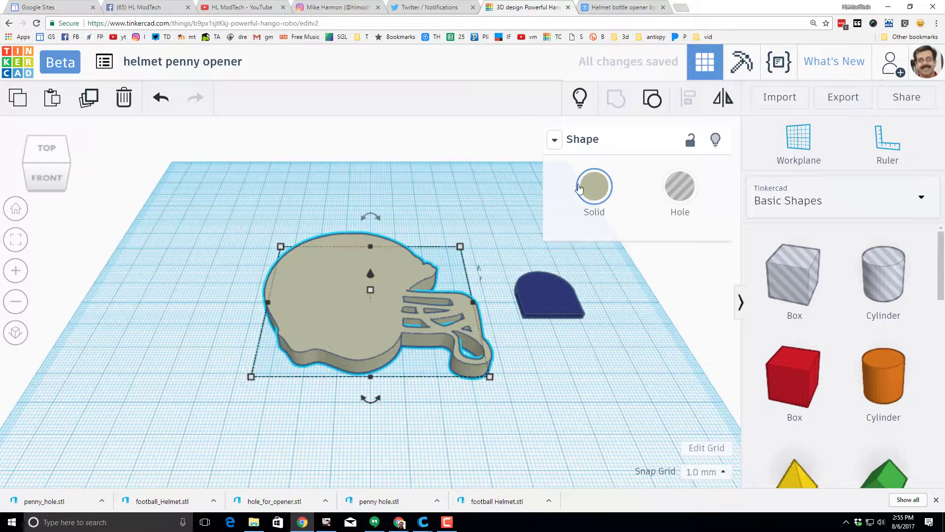
left_click(596, 184)
left_click(598, 323)
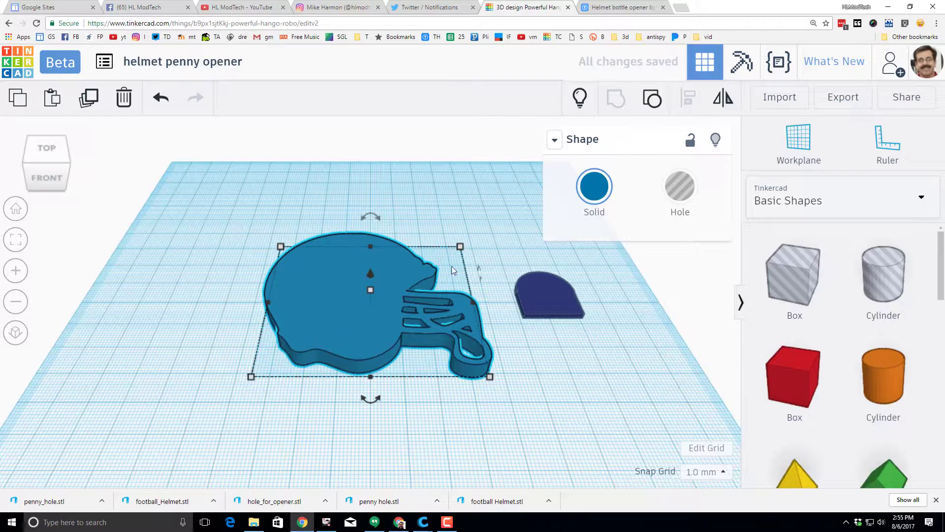
Step: Show the opener hole and group it with the helmet to cut the slot
left_click(580, 98)
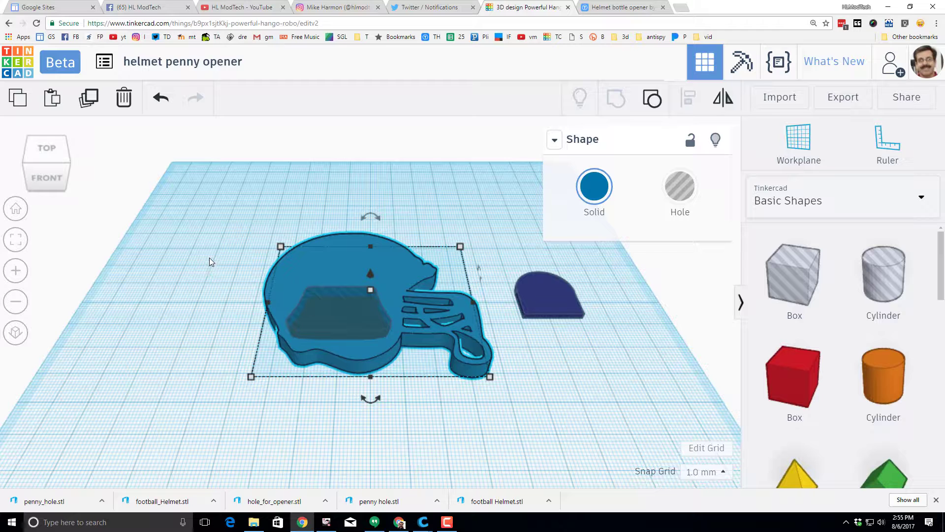
left_click_drag(210, 260, 413, 396)
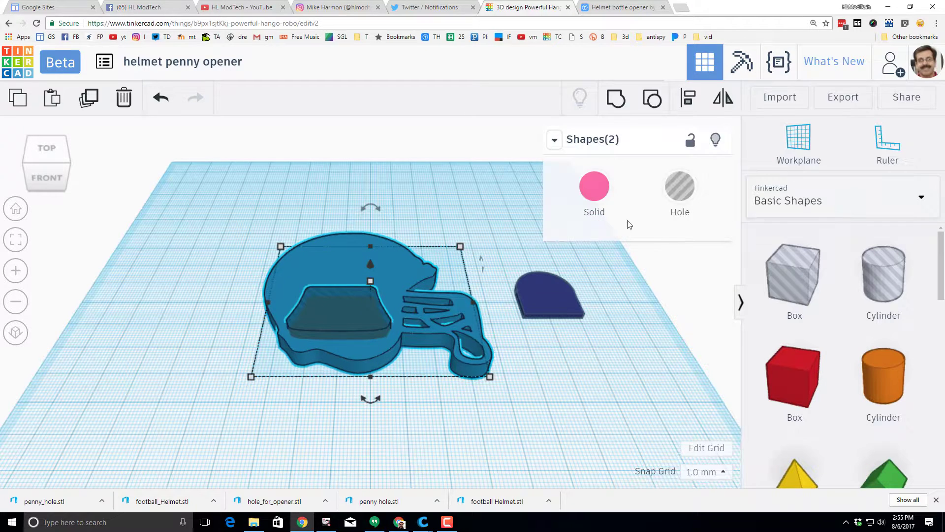
left_click(616, 98)
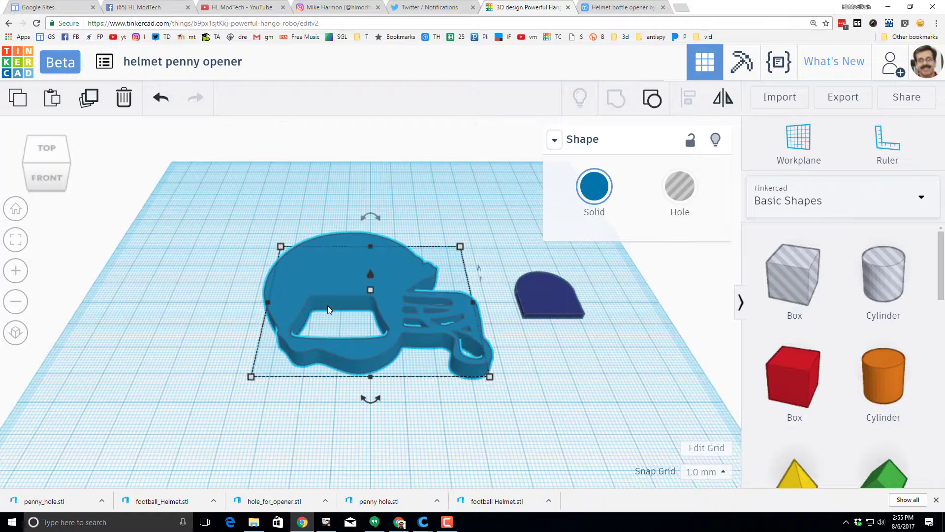
Step: Make the dark blue shape a hole and set it flush along the opener slot's top edge
left_click(540, 304)
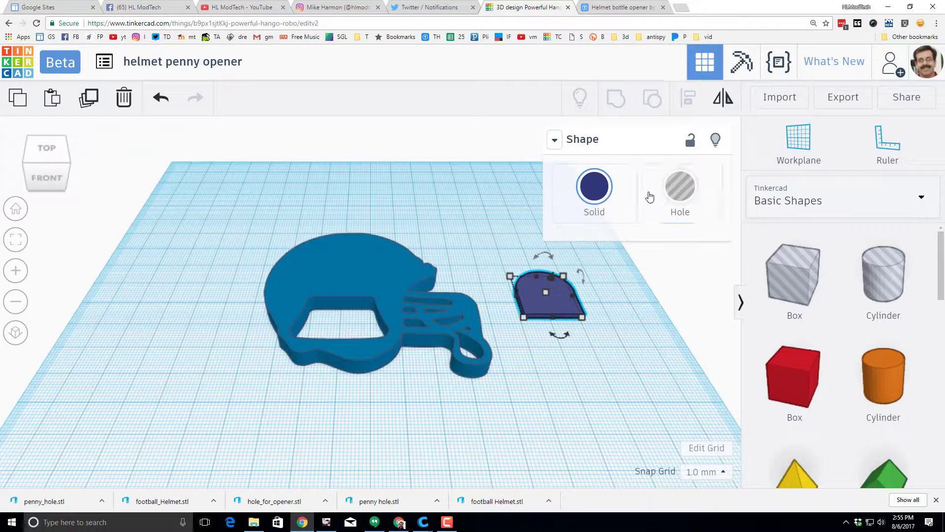
left_click(680, 186)
left_click_drag(553, 311, 337, 303)
left_click(47, 148)
scroll(338, 340, "up", 5)
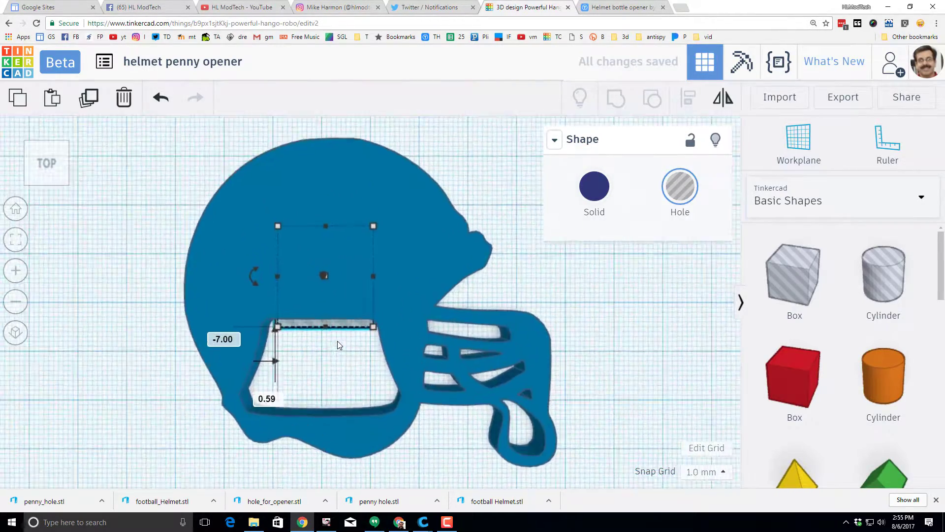
scroll(335, 343, "down", 3)
left_click_drag(334, 333, 304, 333)
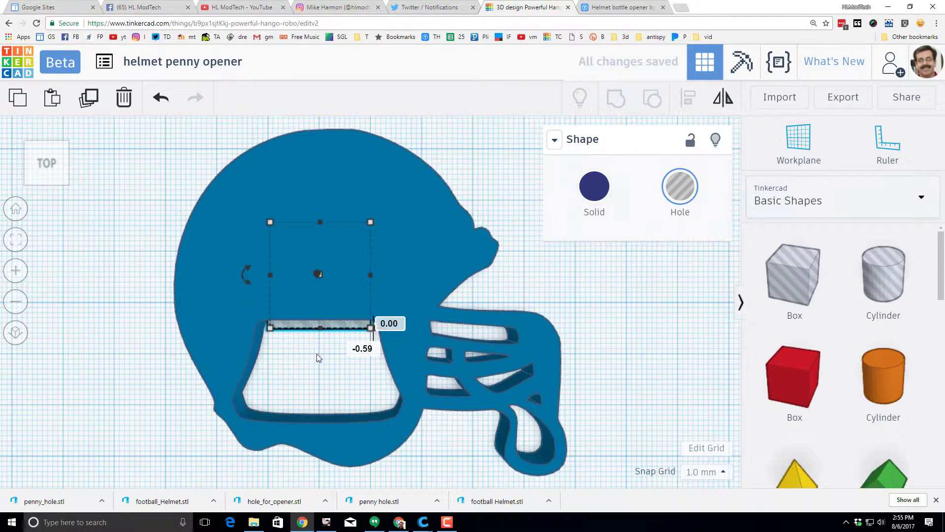
right_click_drag(305, 366, 428, 327)
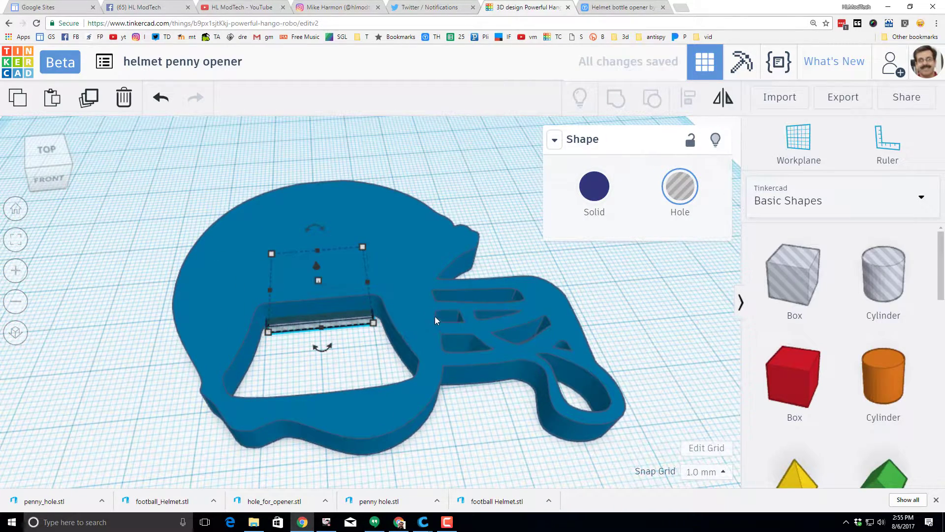
Step: Align the thin box hole with the helmet
left_click(436, 276, "shift")
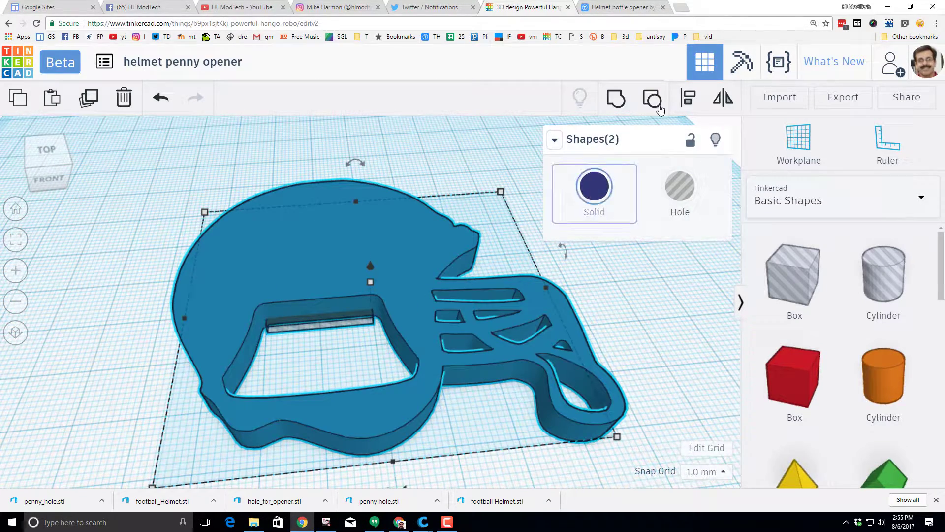
left_click(687, 99)
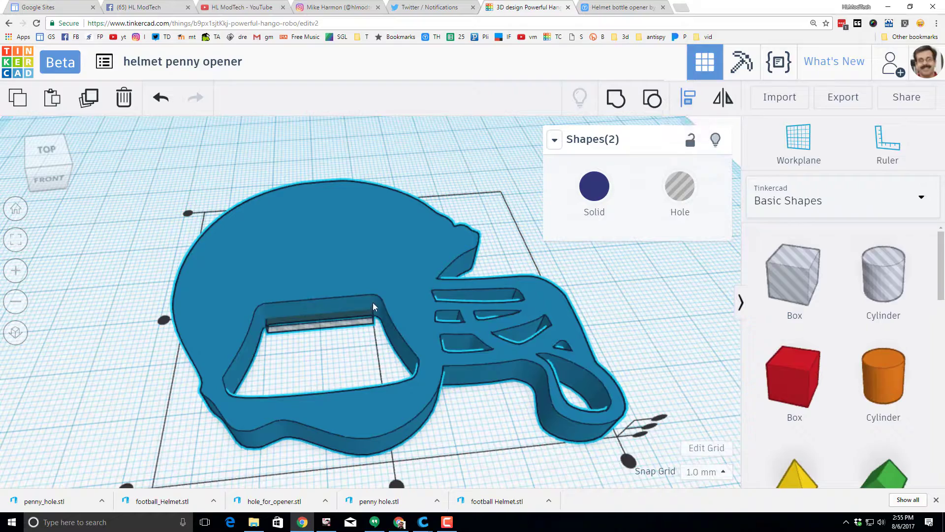
left_click(654, 431)
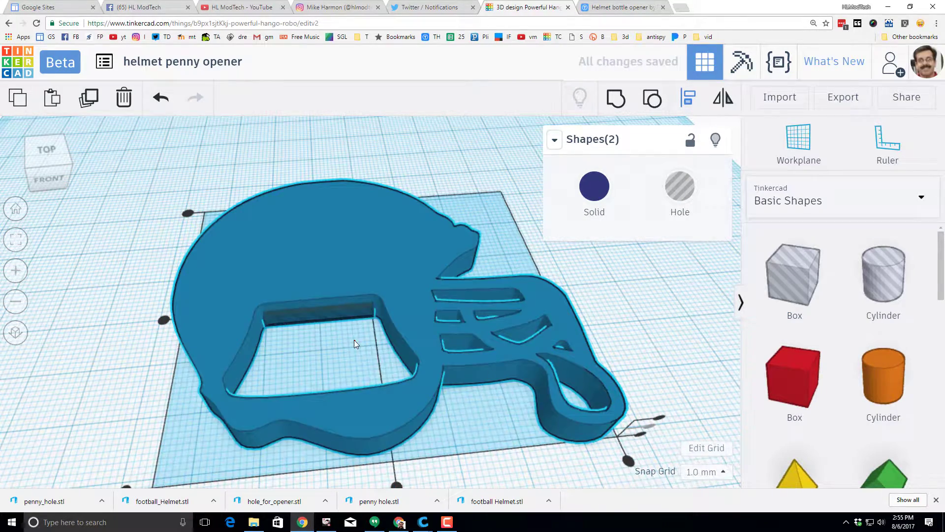
right_click_drag(355, 341, 339, 369)
Step: Group the hole into the helmet to cut the groove, then view it from above
left_click_drag(112, 241, 370, 374)
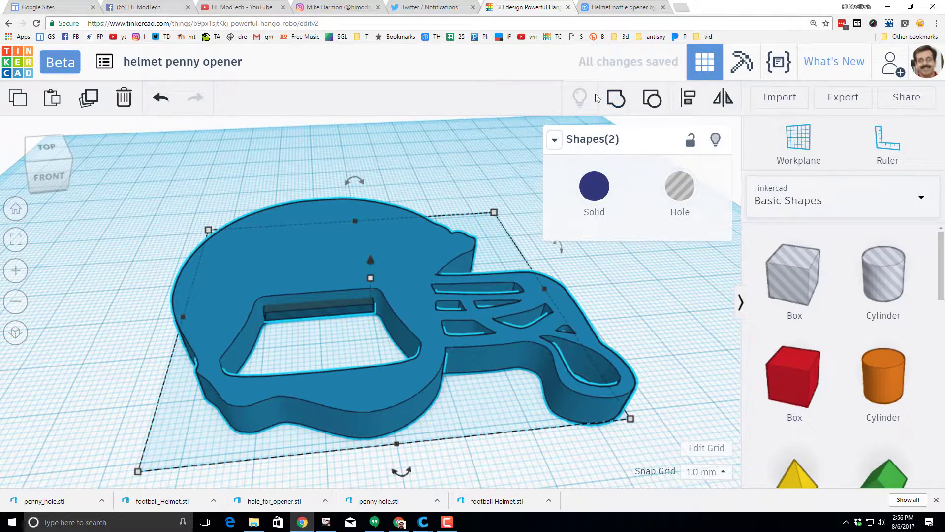
left_click(616, 98)
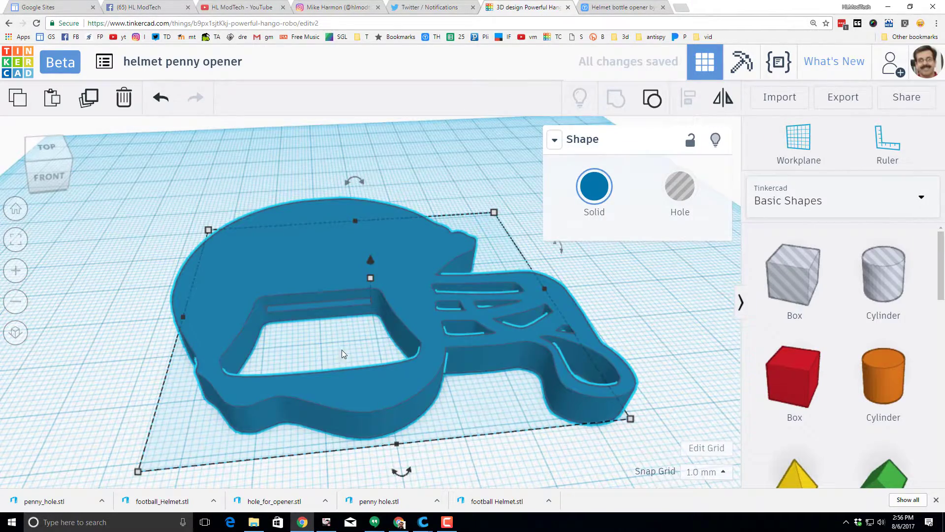
right_click_drag(310, 353, 298, 313)
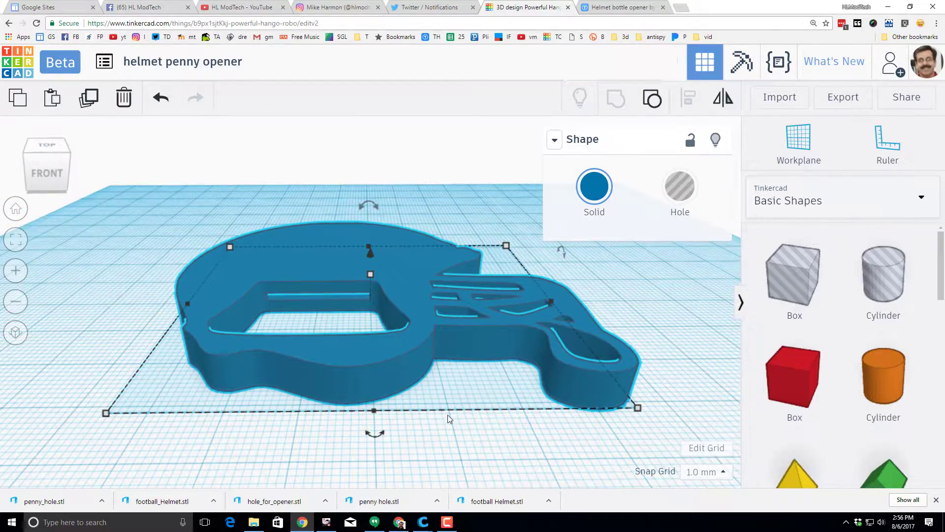
right_click_drag(279, 306, 306, 340)
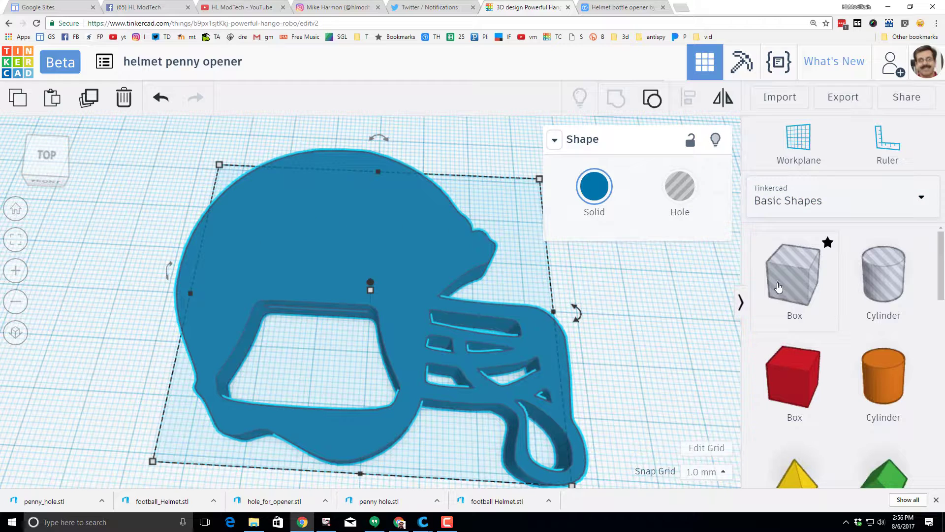
Step: Place a workplane on the helmet's top and add a text shape reading 'GOWO'
scroll(778, 287, "down", 4)
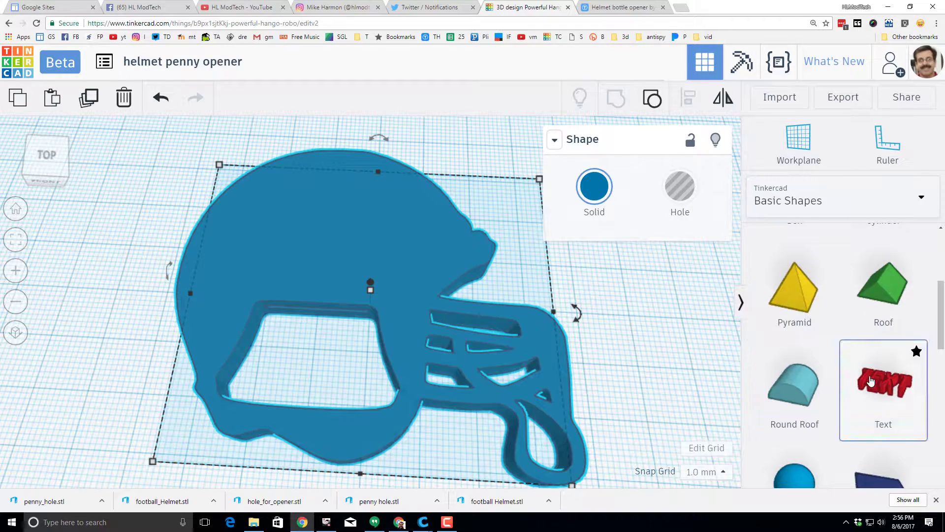
left_click(198, 239)
key("w")
left_click(297, 243)
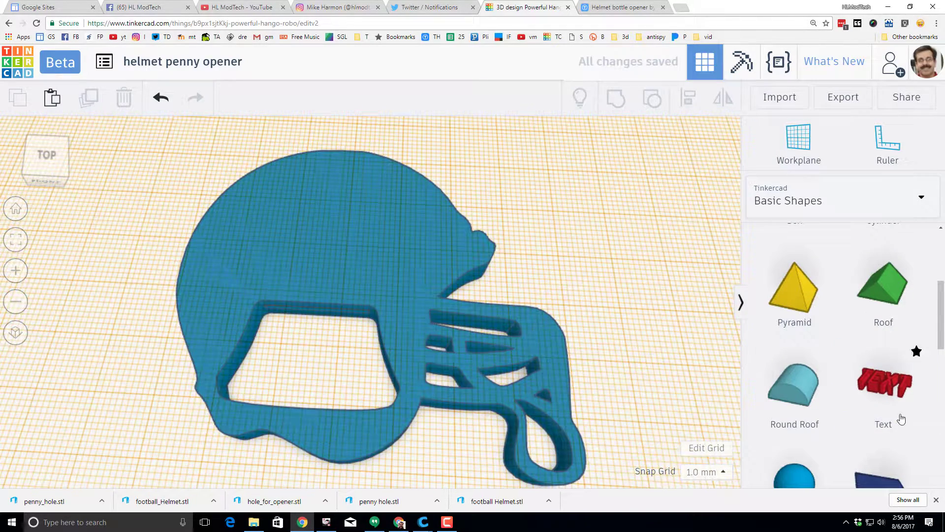
left_click_drag(889, 390, 290, 245)
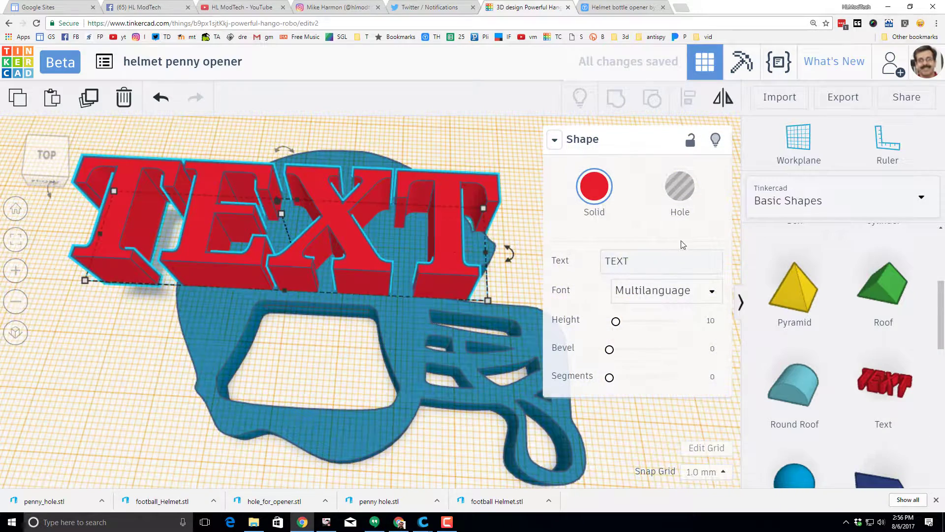
left_click(650, 270)
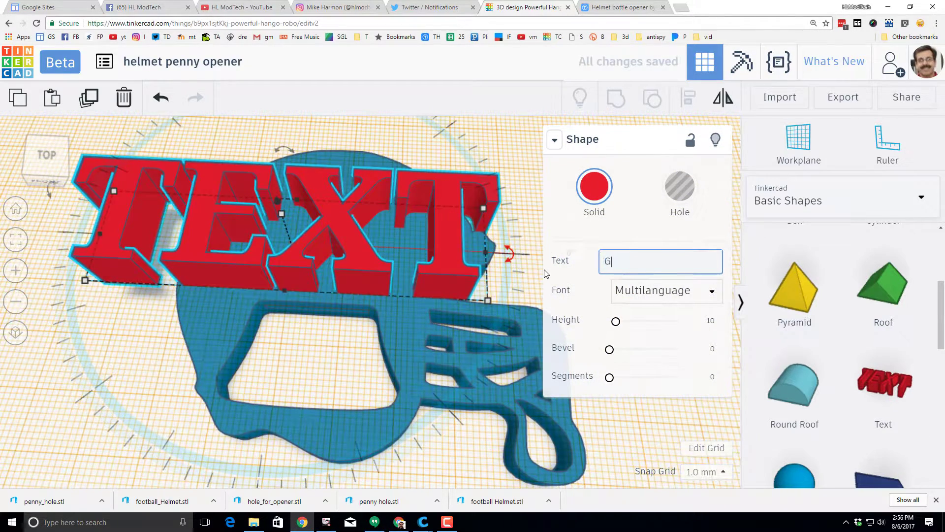
type("GOWO")
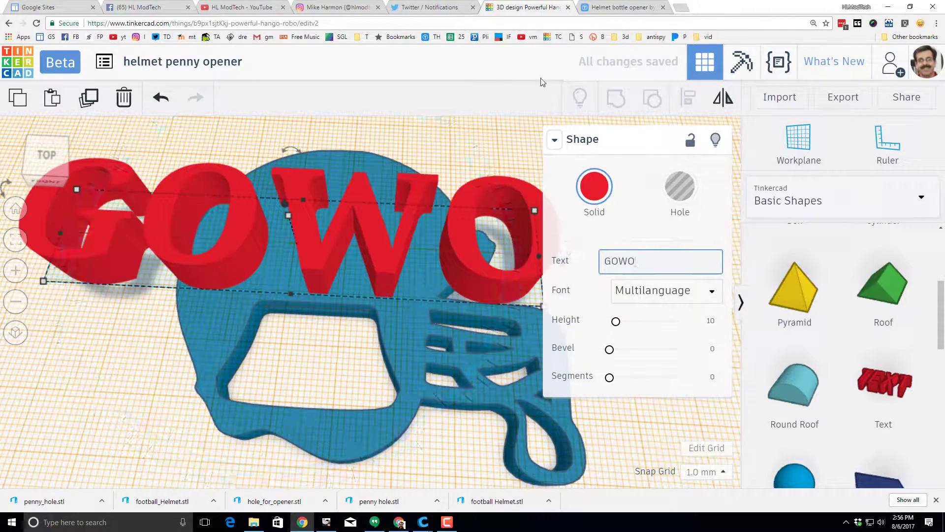
Step: Make the GOWO text a hole and scale it to about 39 by 18 mm across the helmet
scroll(472, 188, "down", 2)
left_click(674, 198)
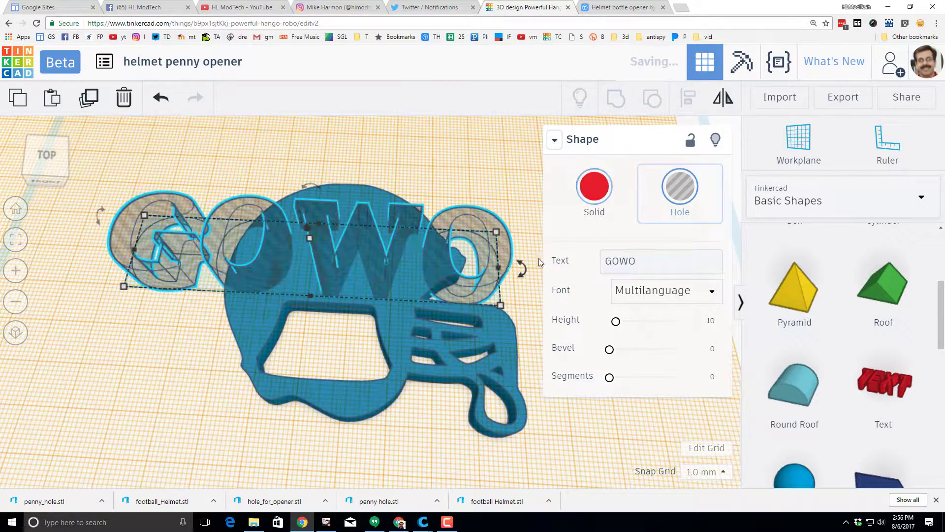
left_click_drag(499, 268, 420, 264)
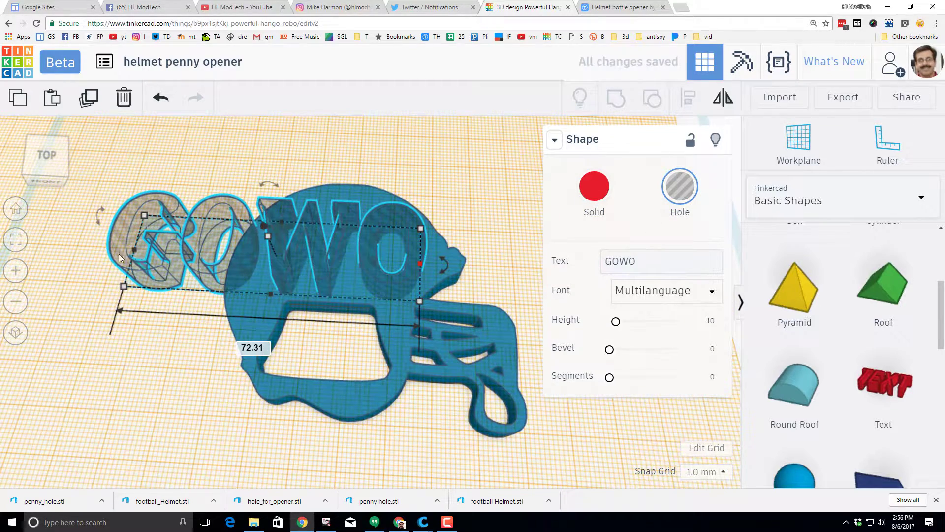
left_click_drag(131, 249, 258, 254)
left_click_drag(334, 298, 335, 290)
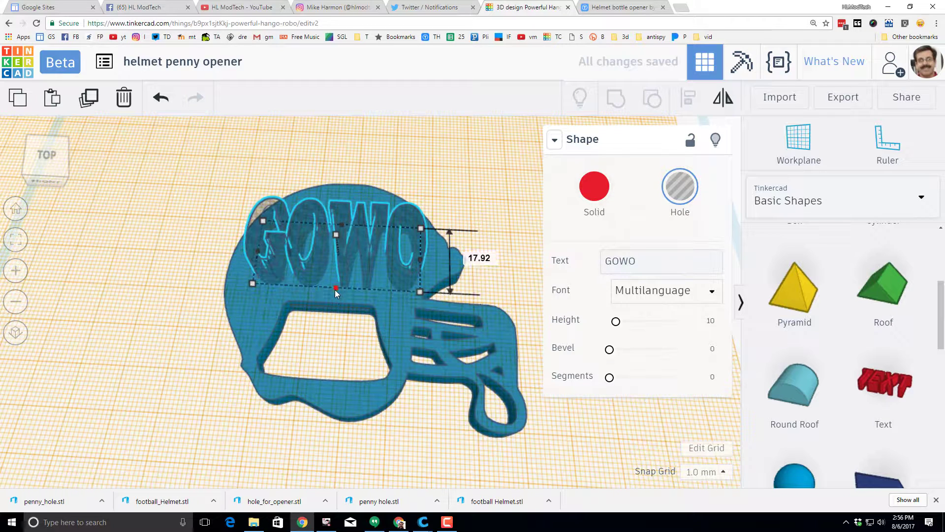
Step: Set the GOWO text hole's height to 2 mm, undoing an accidental depth change first
left_click(478, 256)
type("2")
key("Return")
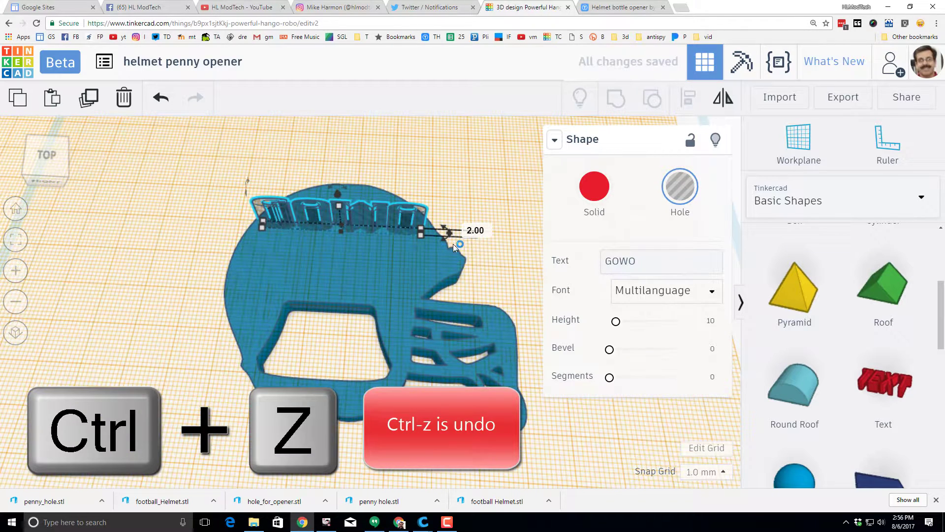
key("ctrl+z")
left_click(400, 245)
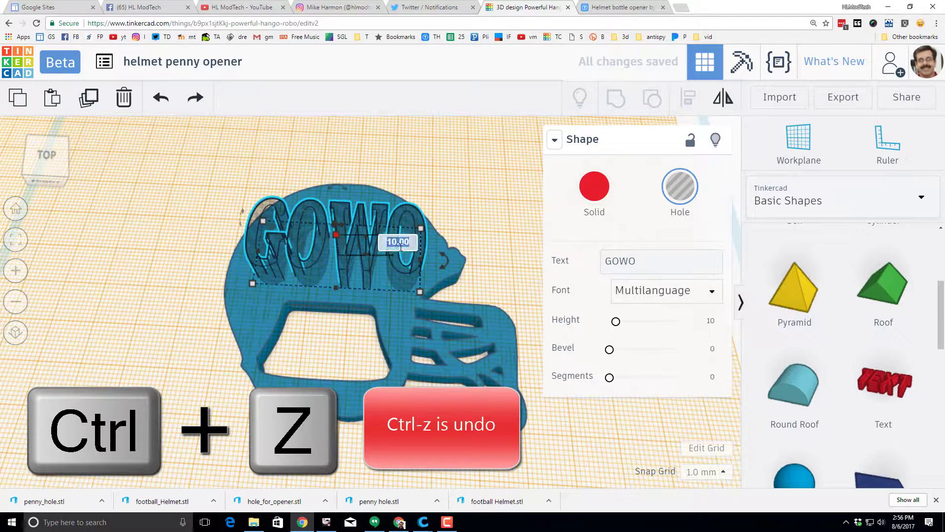
type("2")
key("Return")
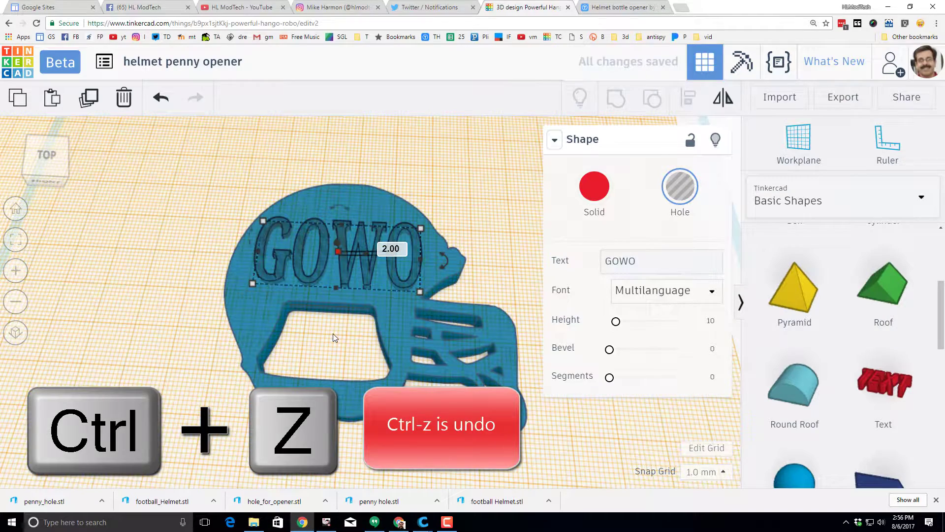
Step: Lower the GOWO text hole 2 mm into the helmet's top face and check it from below
right_click_drag(320, 282, 340, 244)
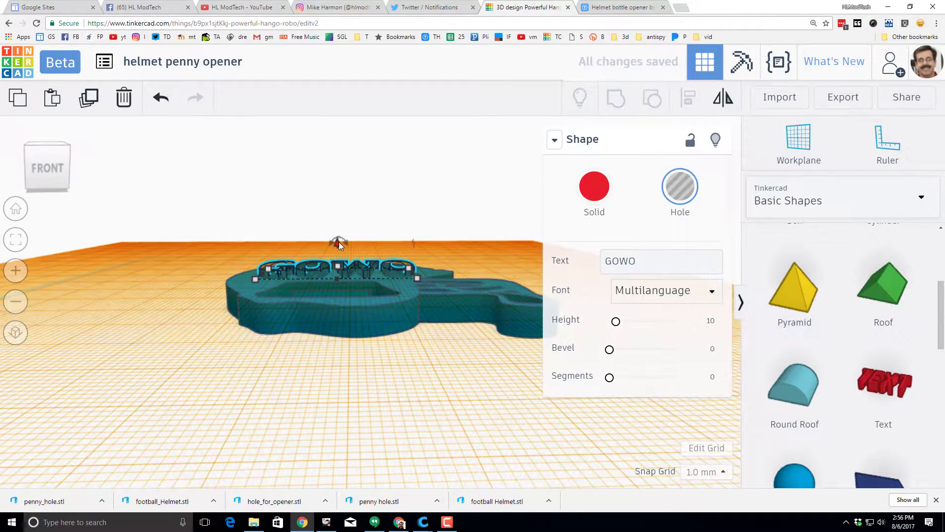
mouse_move(338, 242)
key("ctrl+Down")
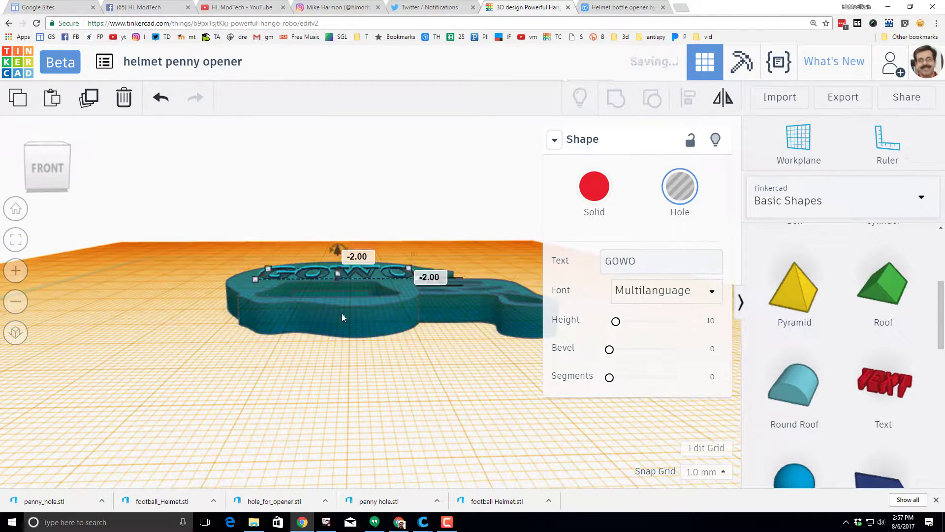
scroll(337, 305, "up", 2)
right_click_drag(333, 297, 292, 290)
scroll(315, 308, "down", 2)
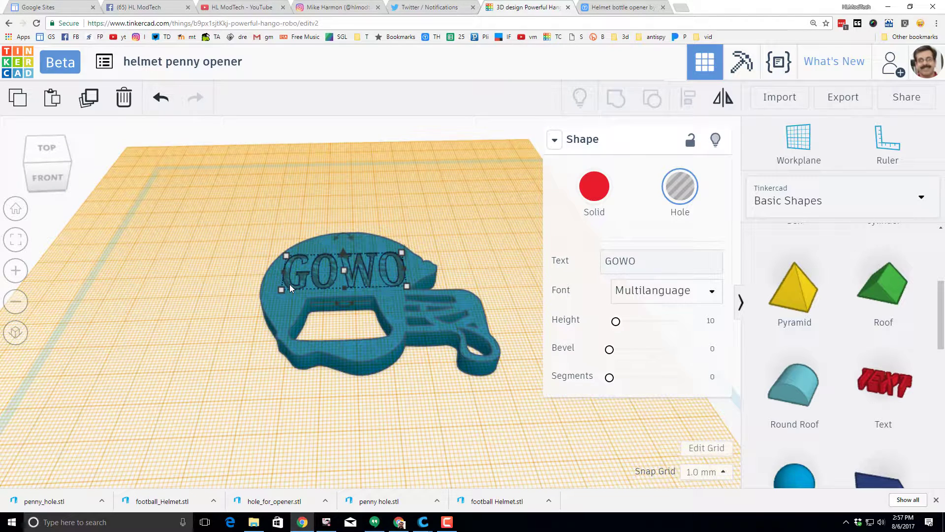
Step: Lift the second GOWO text hole above the helmet and flip it over 180 degrees
right_click_drag(294, 293, 282, 277)
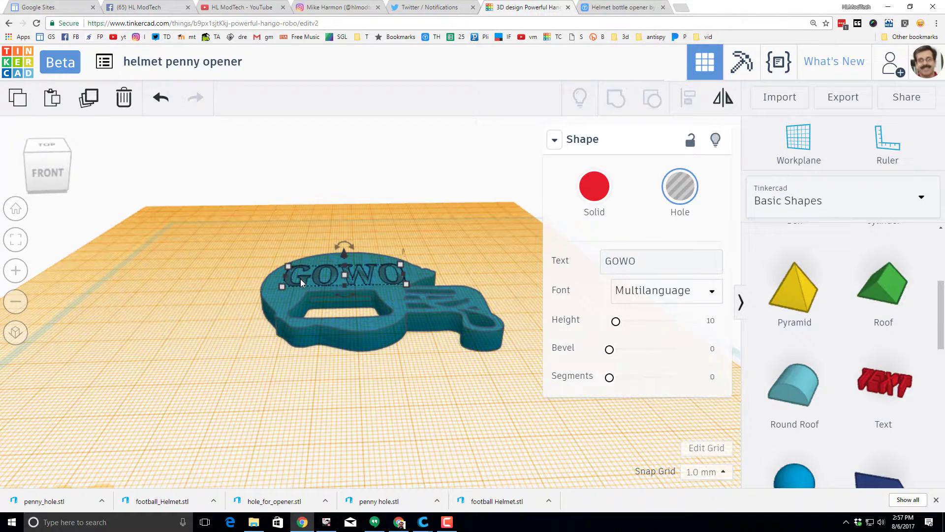
left_click_drag(301, 278, 344, 228)
right_click_drag(377, 303, 367, 337)
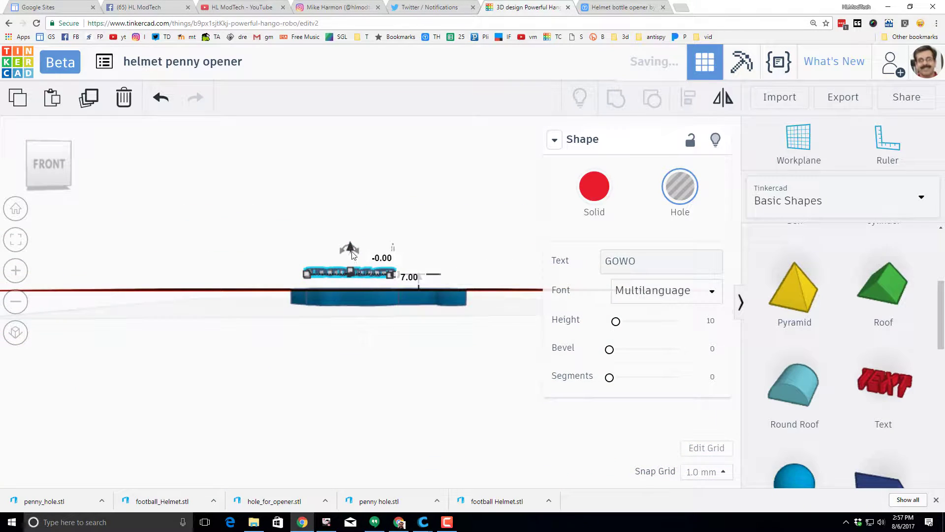
left_click_drag(351, 251, 331, 333)
right_click_drag(331, 333, 347, 250)
Step: Raise the flipped GOWO text hole into the helmet's underside, viewed from below
left_click_drag(348, 242, 350, 279)
right_click_drag(312, 377, 544, 316)
right_click_drag(492, 335, 421, 356)
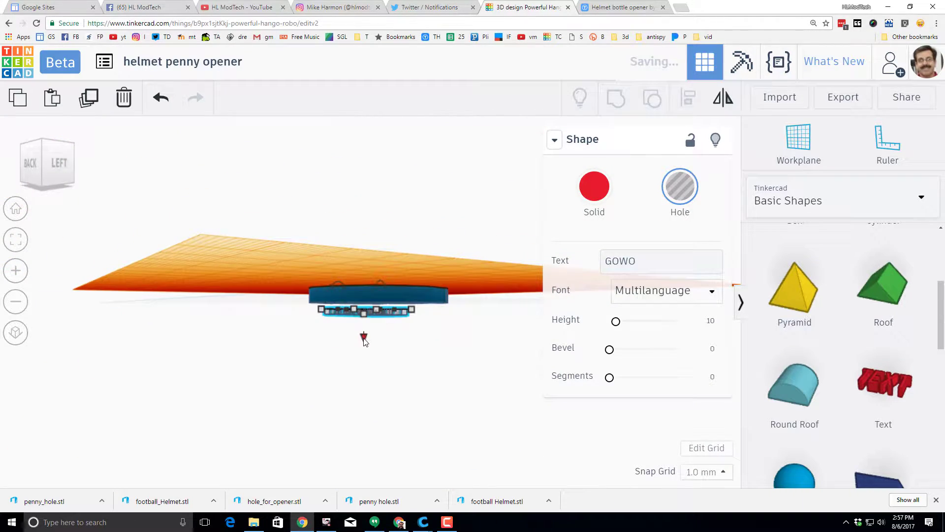
left_click_drag(364, 339, 364, 326)
right_click_drag(365, 329, 249, 238)
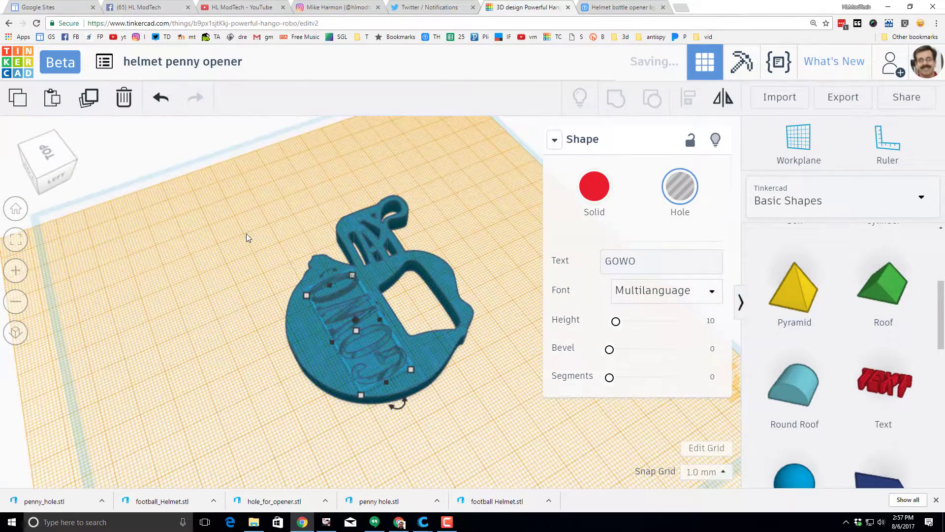
Step: Reset the workplane, then group the helmet with both GOWO text holes and inspect both faces
key("w")
left_click(231, 276)
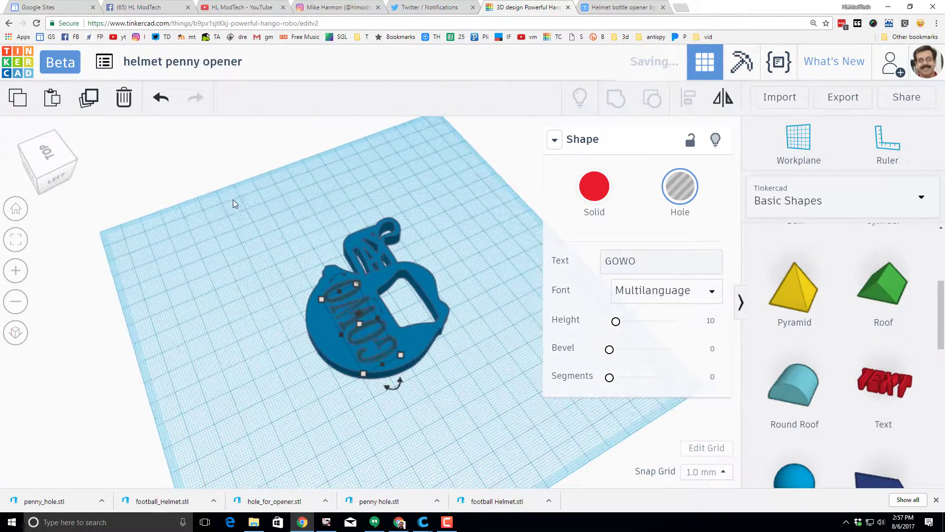
left_click_drag(234, 201, 526, 416)
left_click(616, 98)
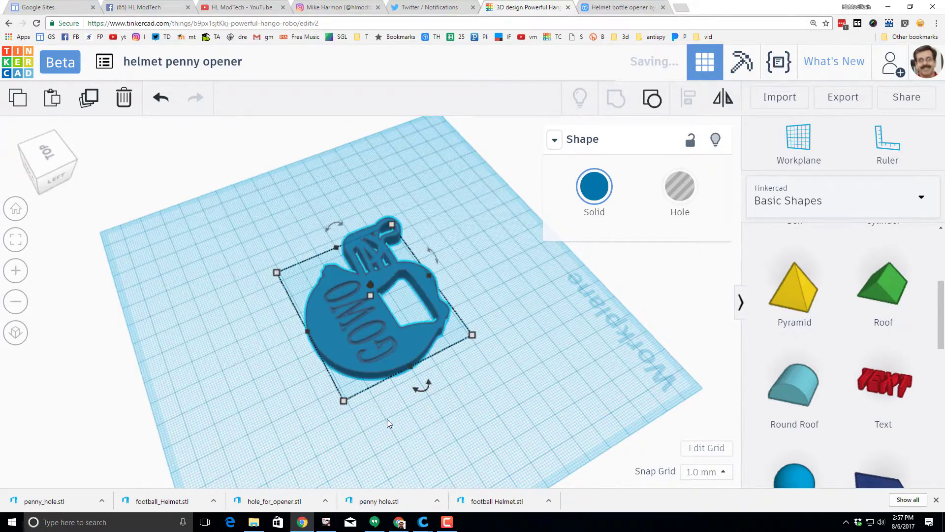
right_click_drag(382, 419, 443, 412)
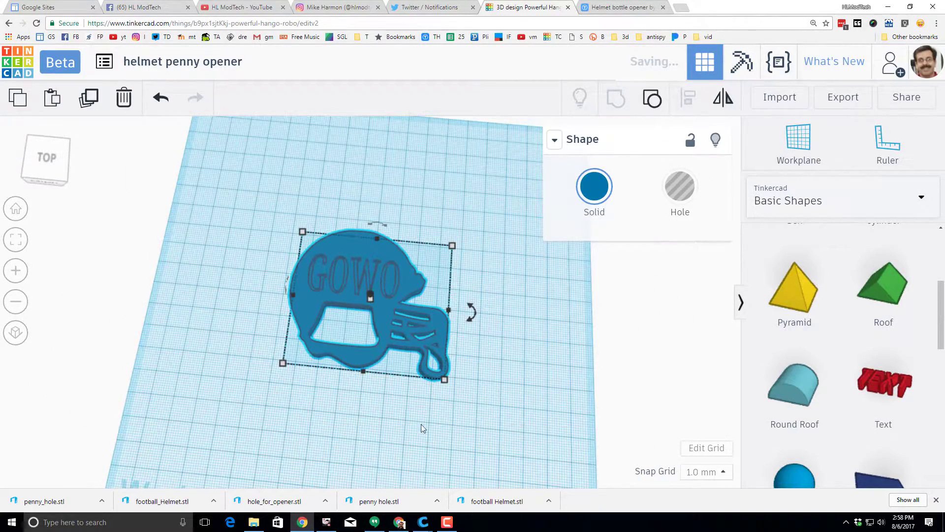
right_click_drag(377, 426, 343, 386)
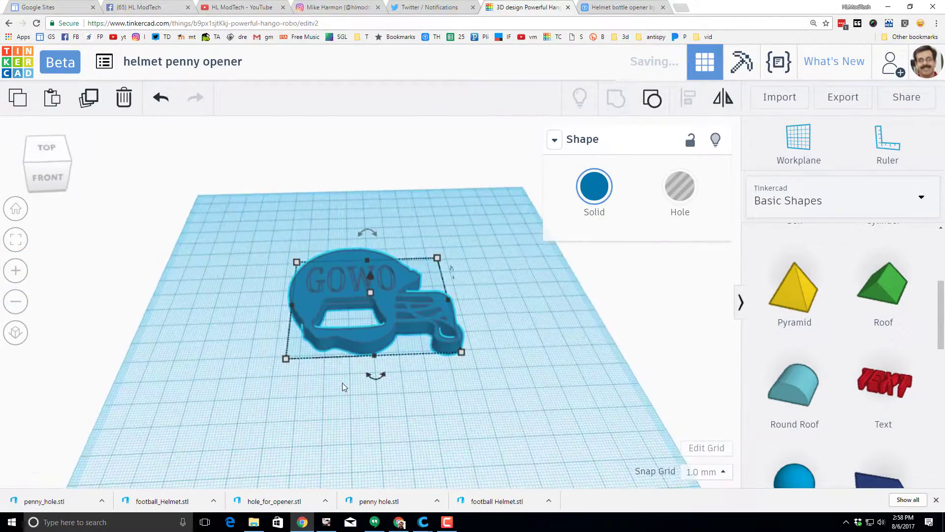